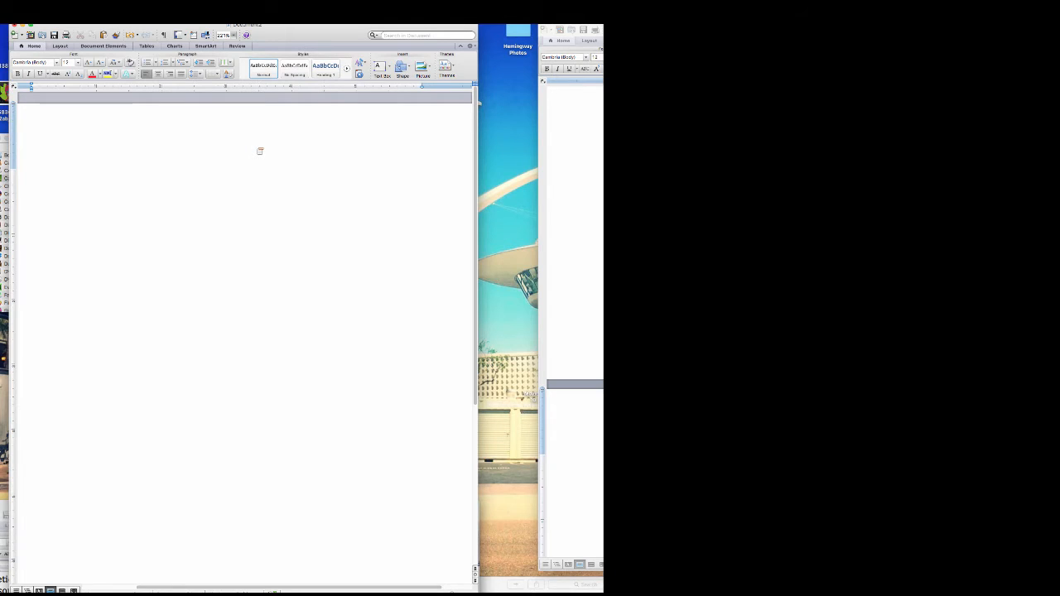
# - Add right-aligned page numbers in the header on every page, keeping the default number format
pyautogui.hscroll(-3, 184, 135)
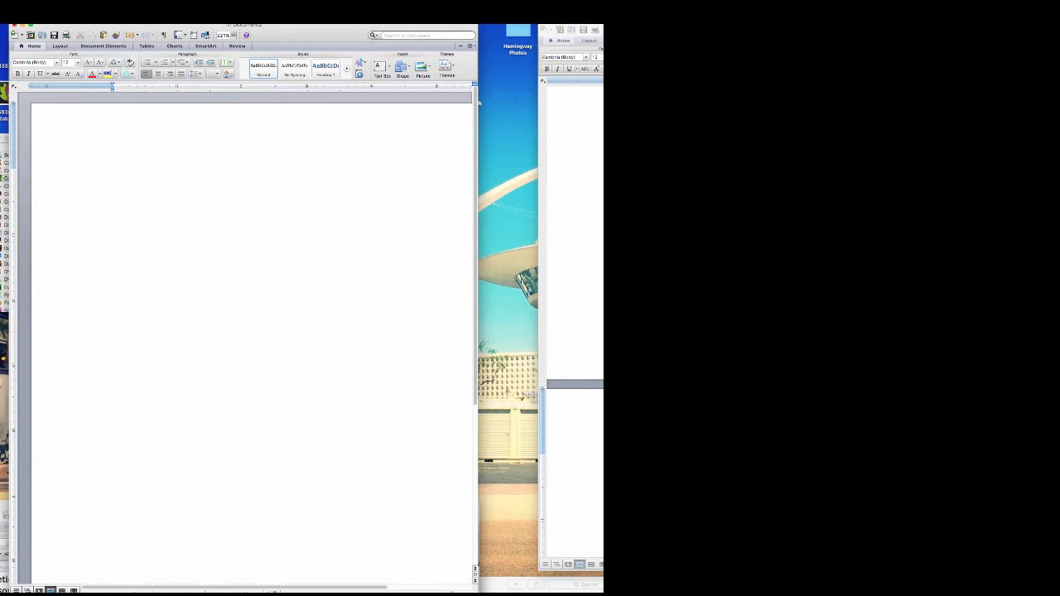
pyautogui.click(113, 9)
pyautogui.moveTo(90, 9)
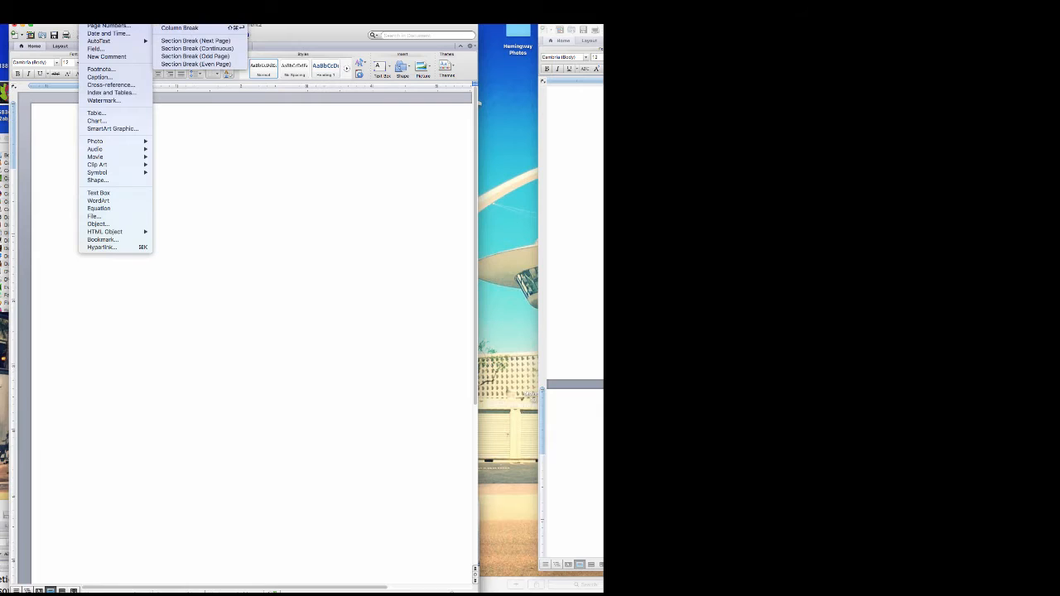
pyautogui.click(108, 26)
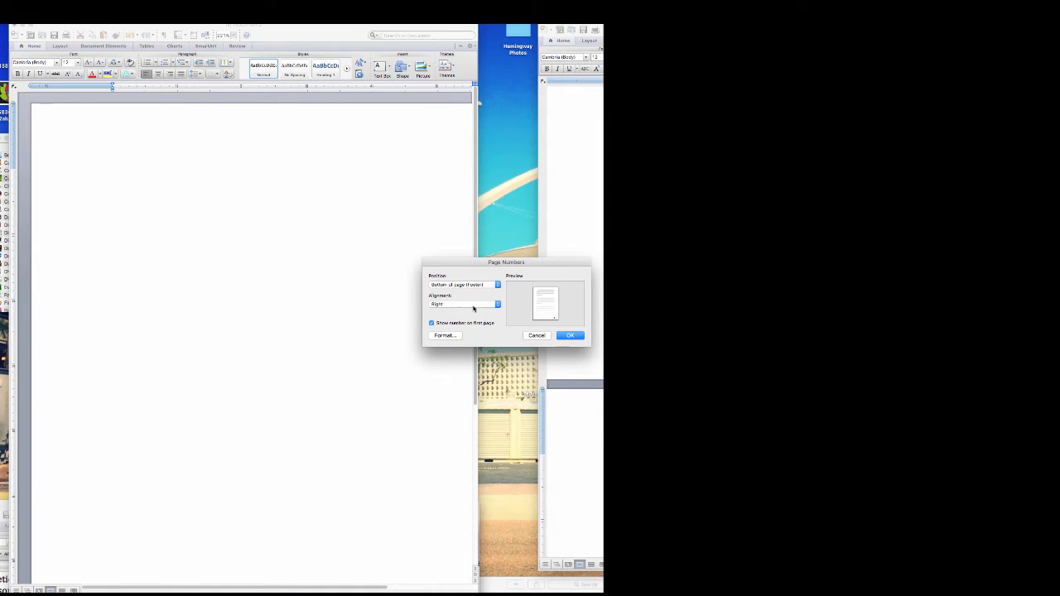
pyautogui.click(480, 286)
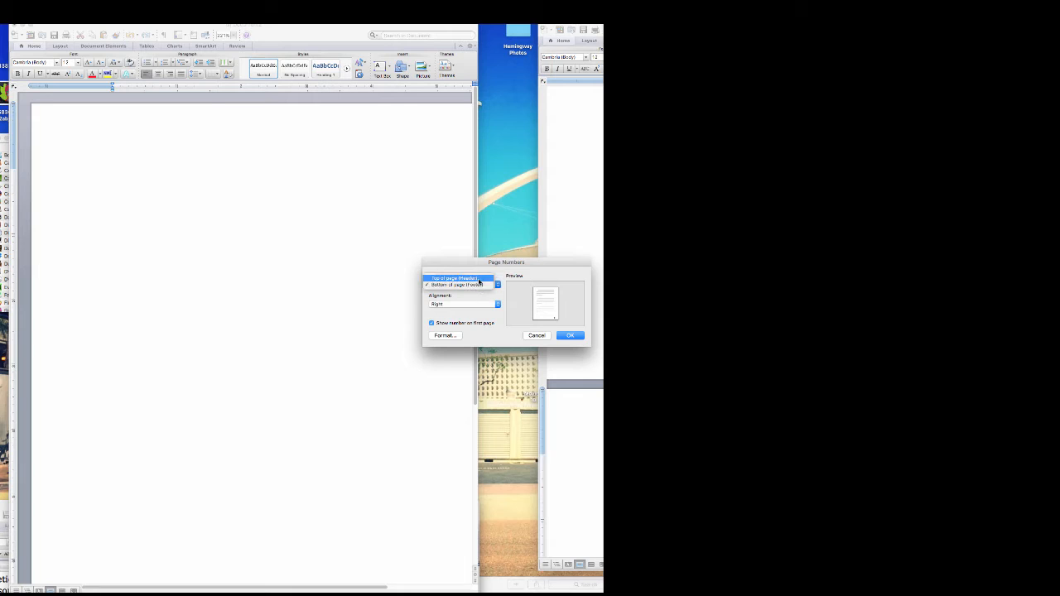
pyautogui.click(479, 278)
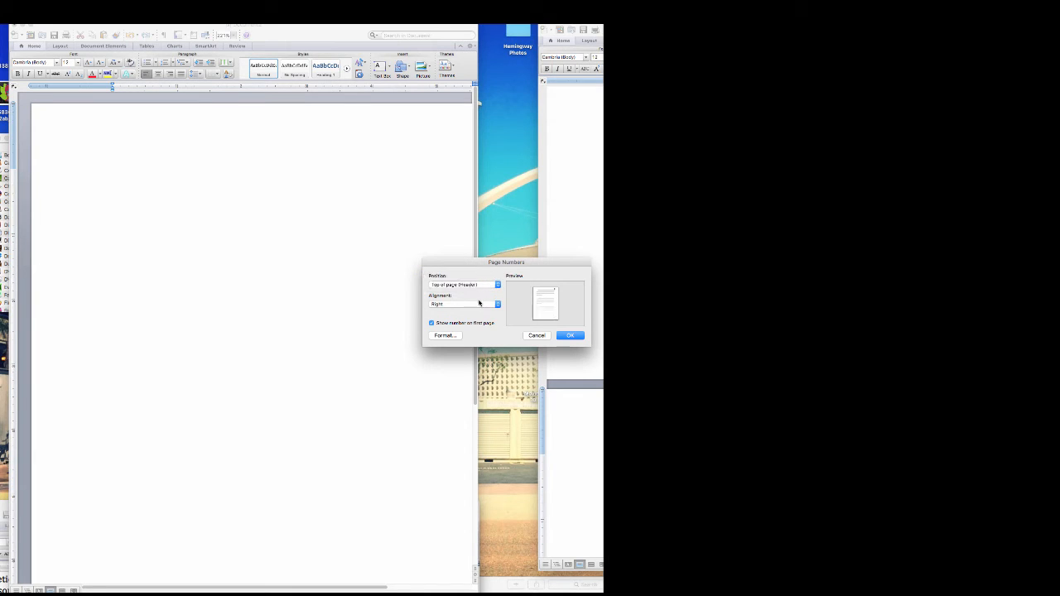
pyautogui.click(454, 337)
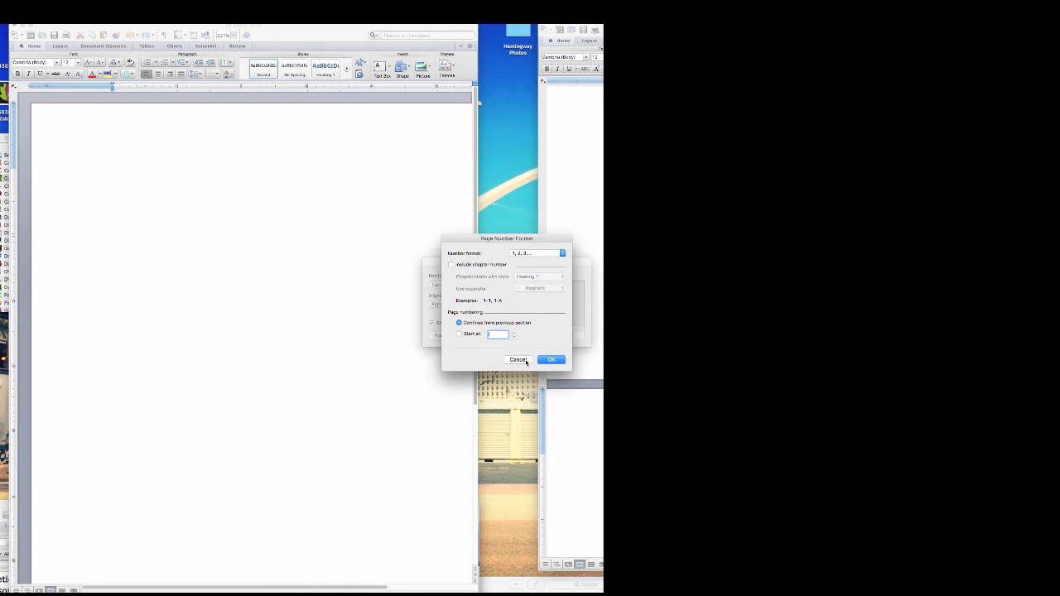
pyautogui.click(517, 359)
pyautogui.click(566, 338)
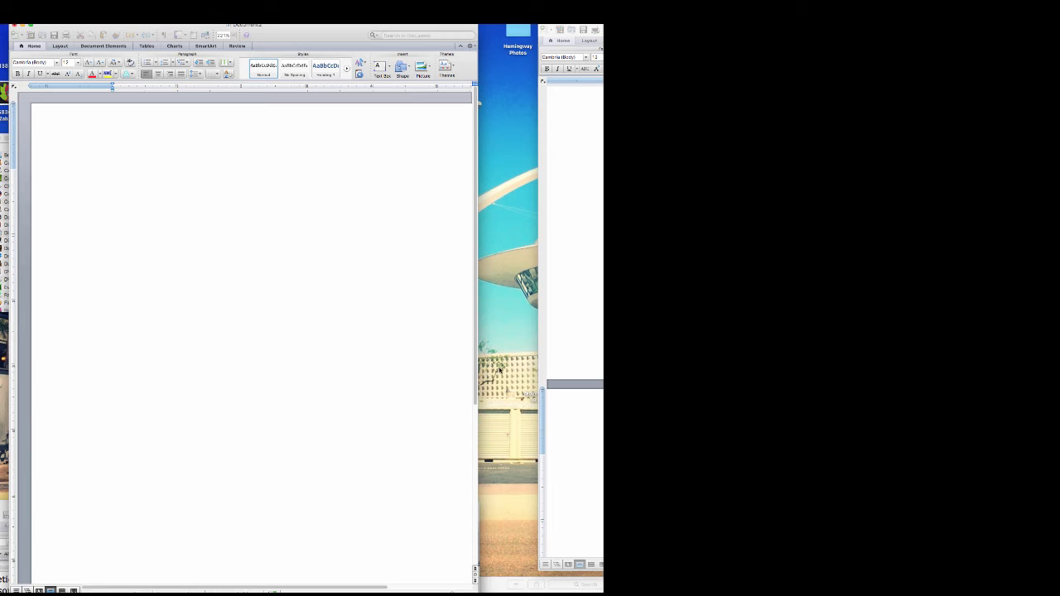
# - Widen the window and type the author's name as a left-aligned first line
pyautogui.moveTo(477, 586); pyautogui.dragTo(550, 577)
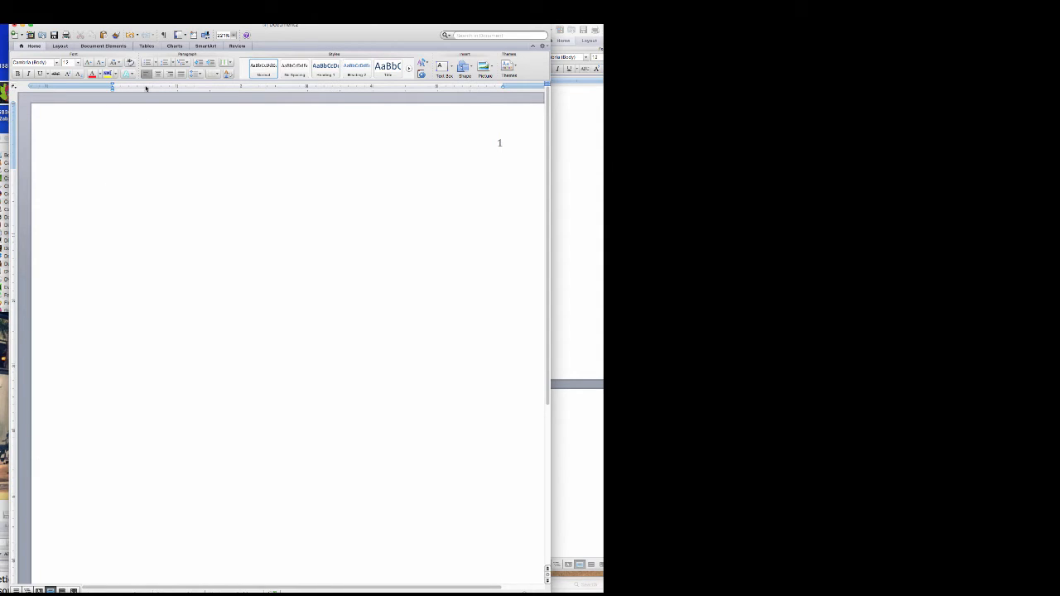
pyautogui.click(170, 75)
pyautogui.moveTo(505, 175); pyautogui.dragTo(462, 176)
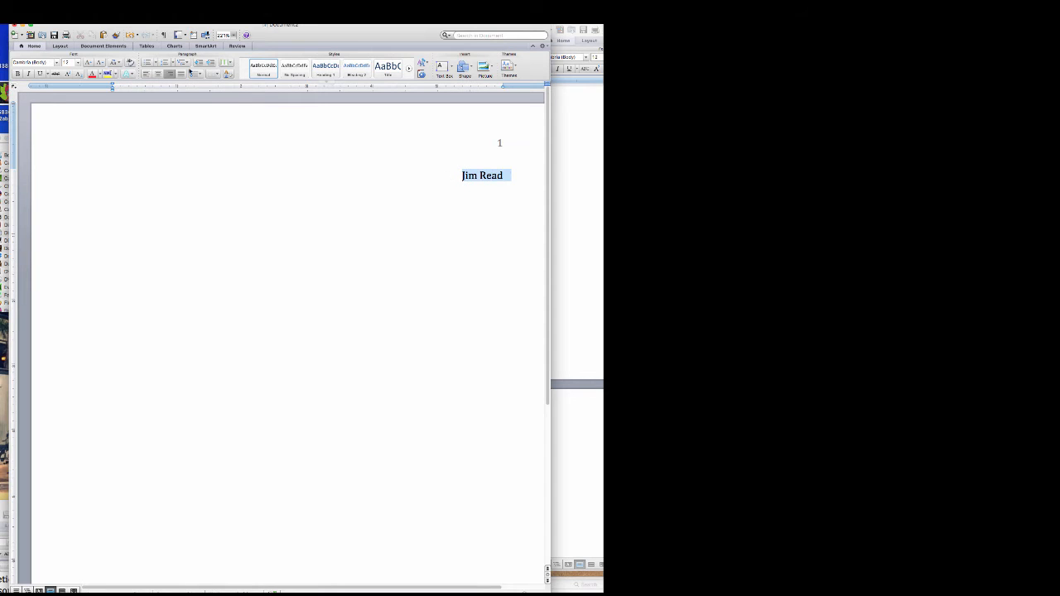
pyautogui.click(147, 74)
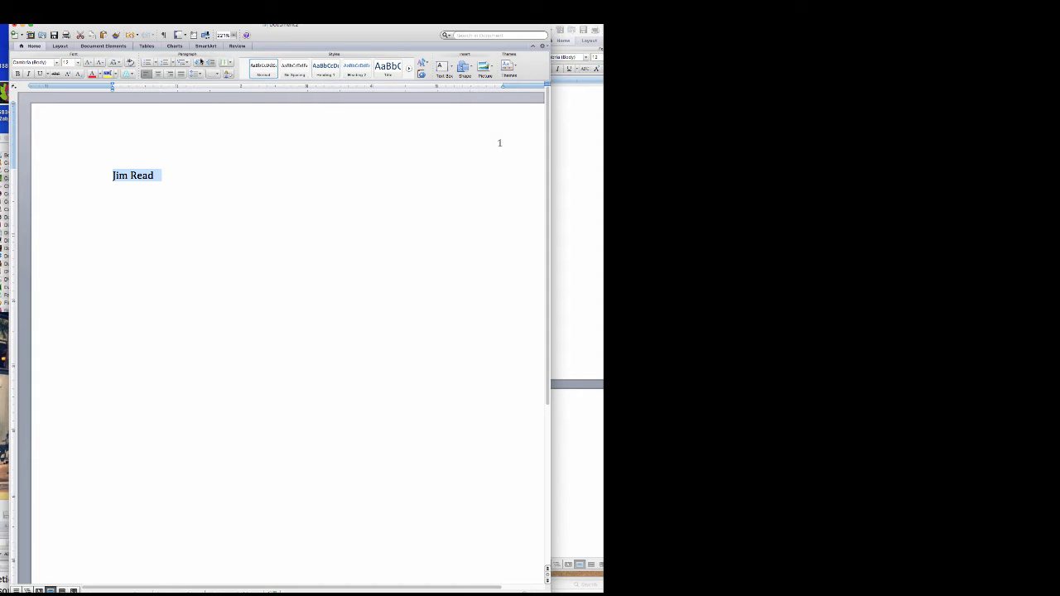
pyautogui.click(121, 18)
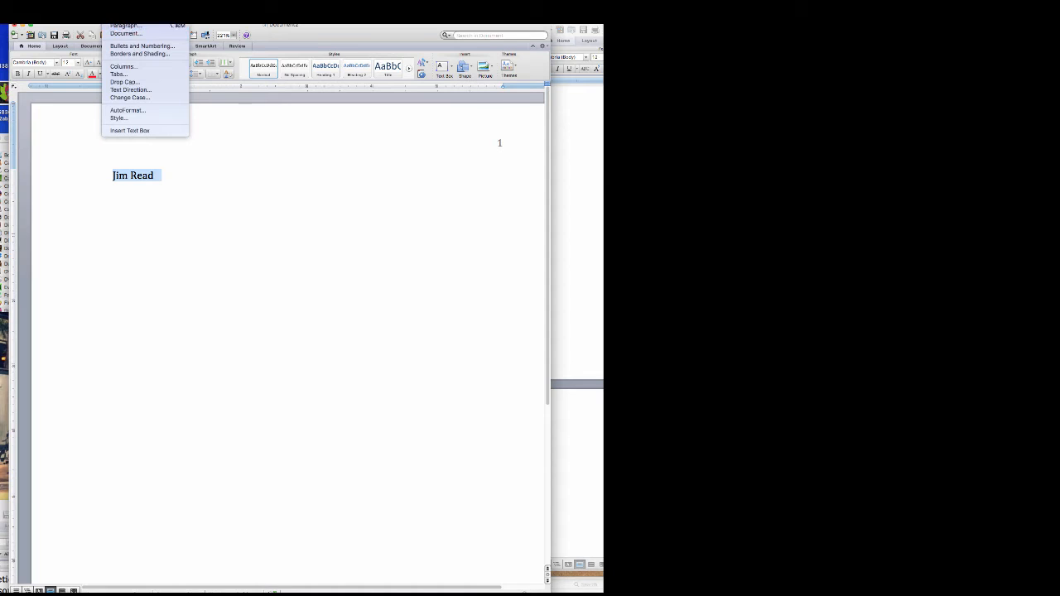
pyautogui.press('Escape')
# - Add heading lines for the instructor's name, English 101 and June 16, 2099, then a 'Title' line
pyautogui.click(160, 173)
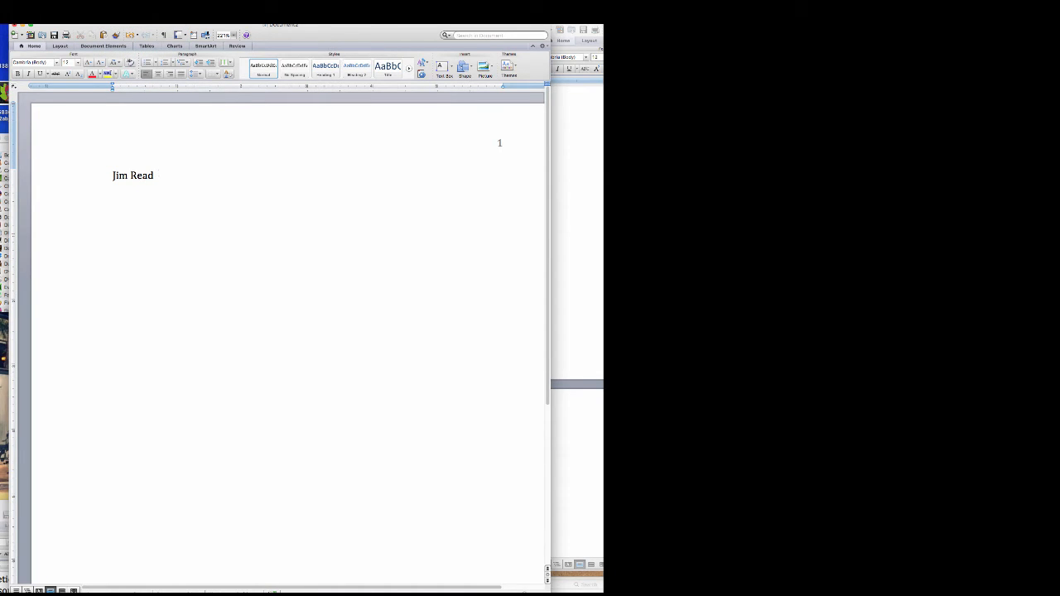
pyautogui.write('Profres')
pyautogui.press('BackSpace')
pyautogui.write('ssor ReadEgn')
pyautogui.press('BackSpace')
pyautogui.press('BackSpace')
pyautogui.write('nglish 10')
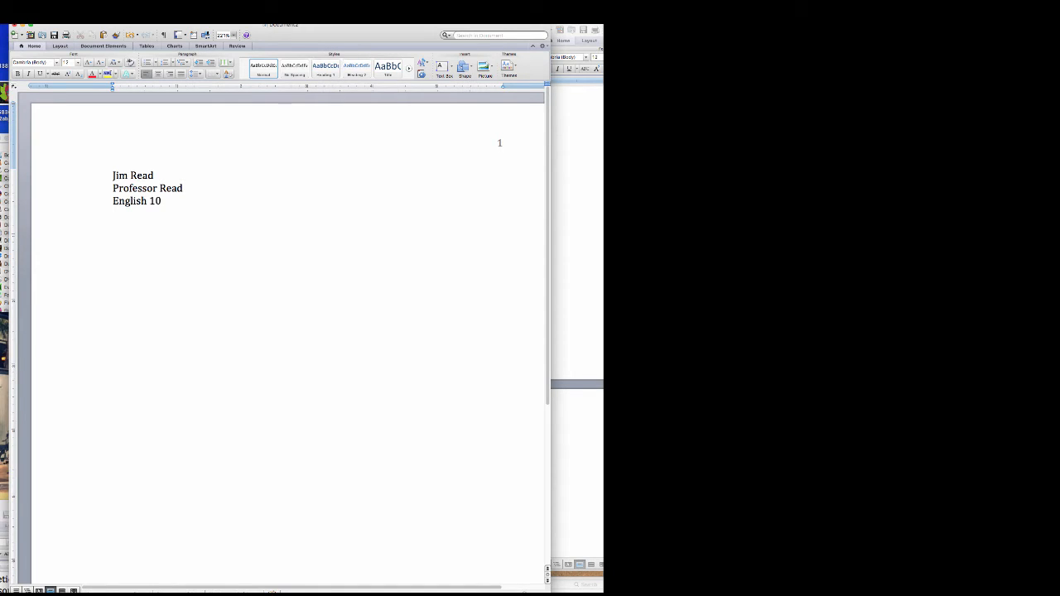
pyautogui.write('1')
pyautogui.press('Return')
pyautogui.write('June 16, 2099')
pyautogui.press('Return')
pyautogui.write('Title')
pyautogui.moveTo(183, 212); pyautogui.dragTo(92, 177)
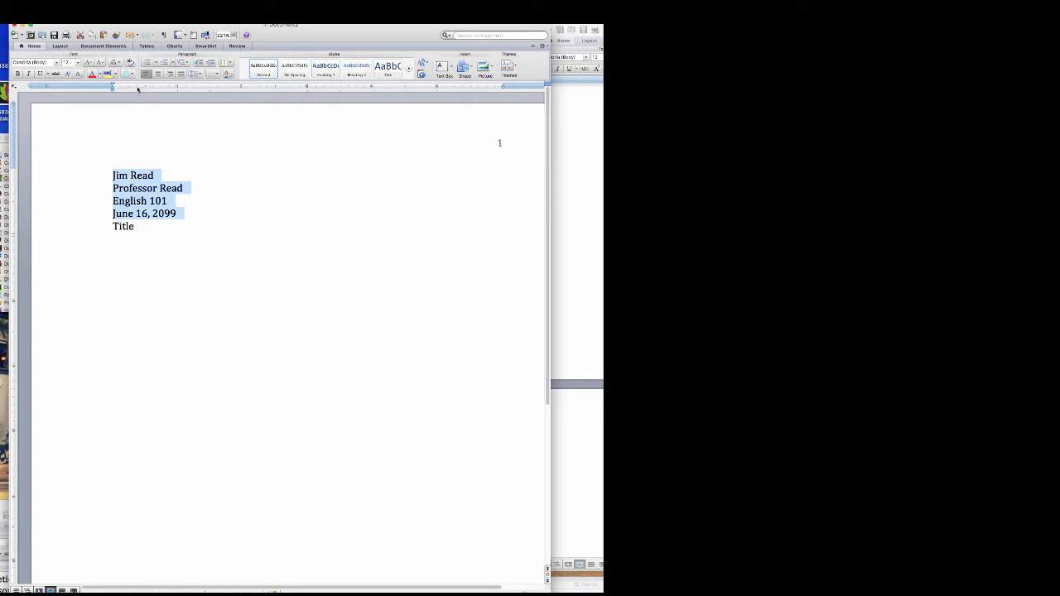
# - Set the four selected heading lines to double line spacing
pyautogui.click(114, 10)
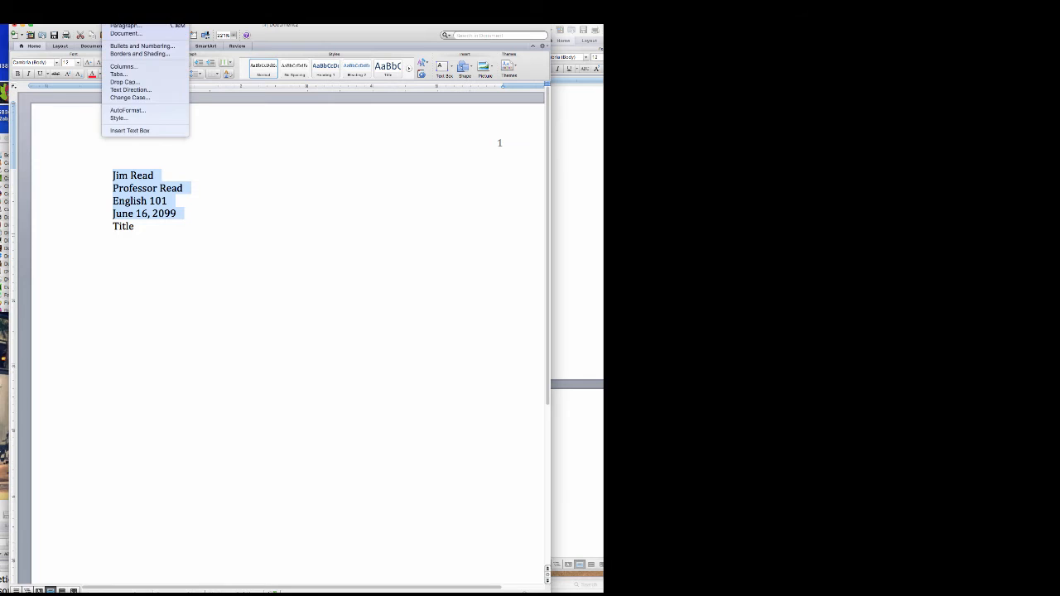
pyautogui.click(126, 25)
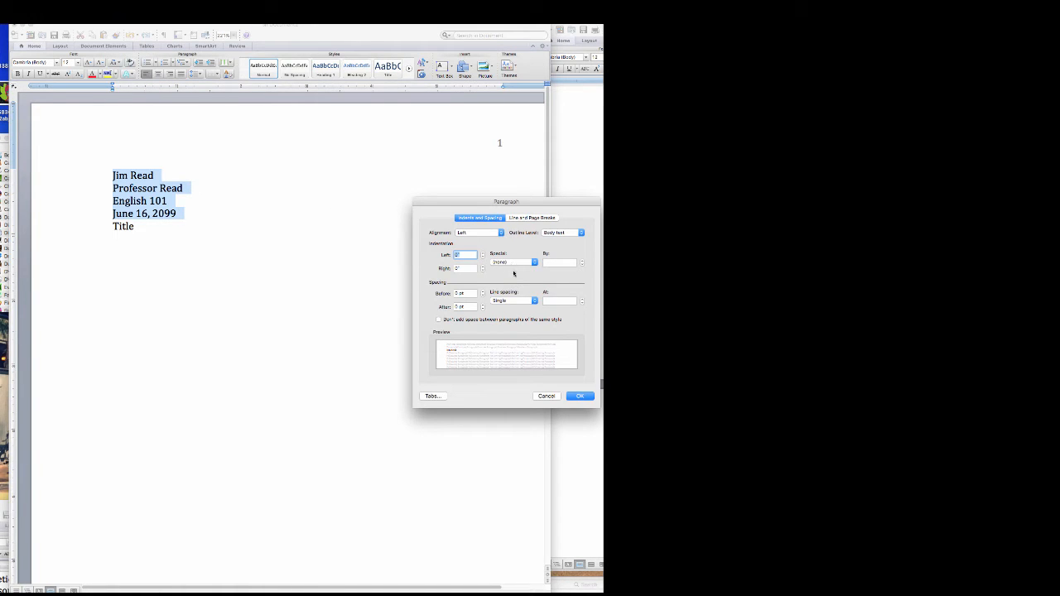
pyautogui.click(513, 300)
pyautogui.click(519, 317)
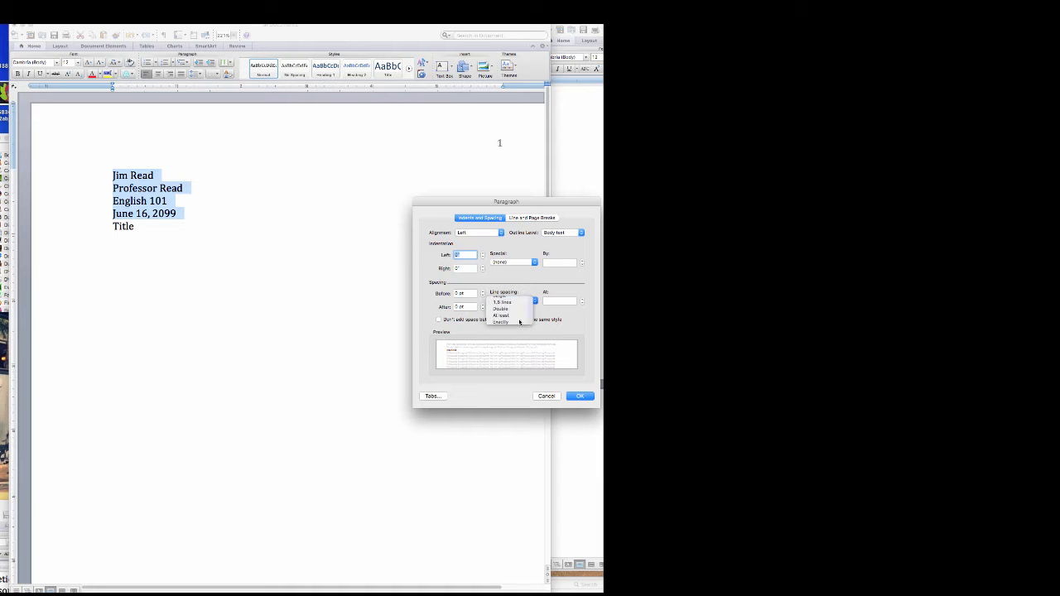
pyautogui.click(581, 397)
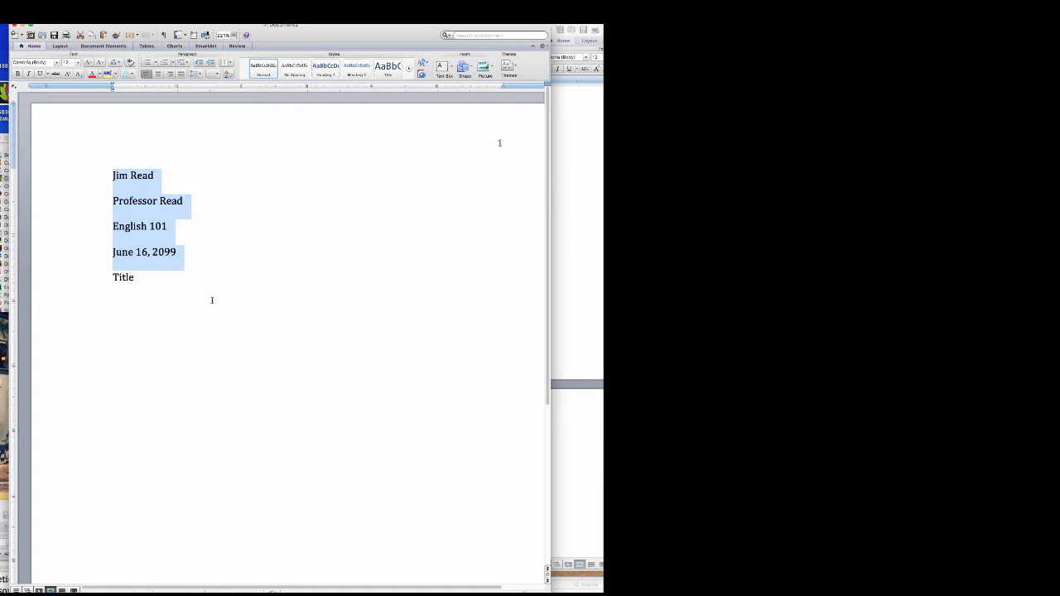
# - Set the Title line to double spacing, leaving its indentation unchanged
pyautogui.moveTo(158, 287); pyautogui.dragTo(63, 273)
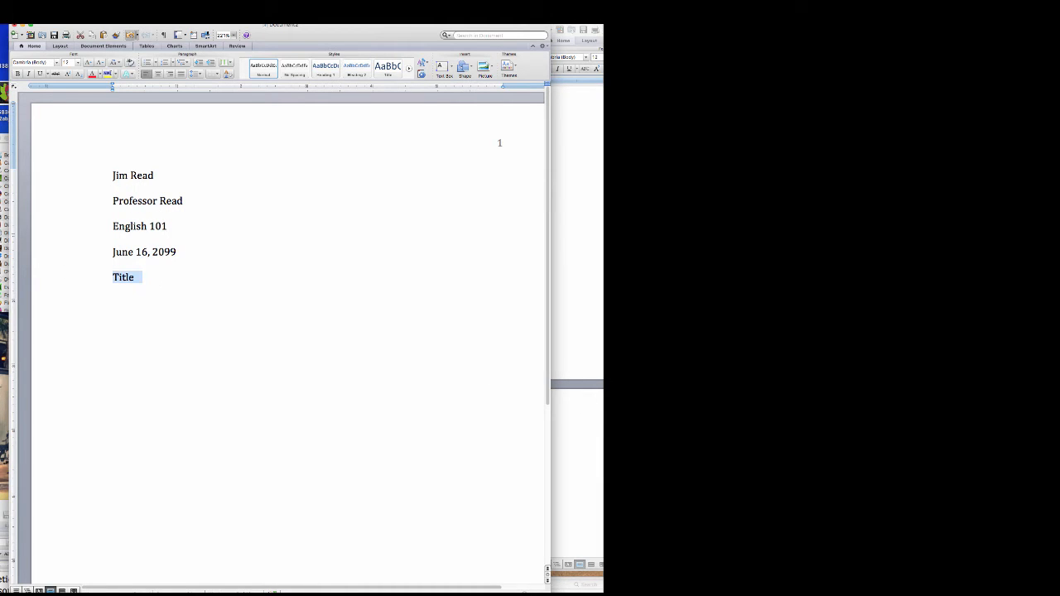
pyautogui.click(114, 10)
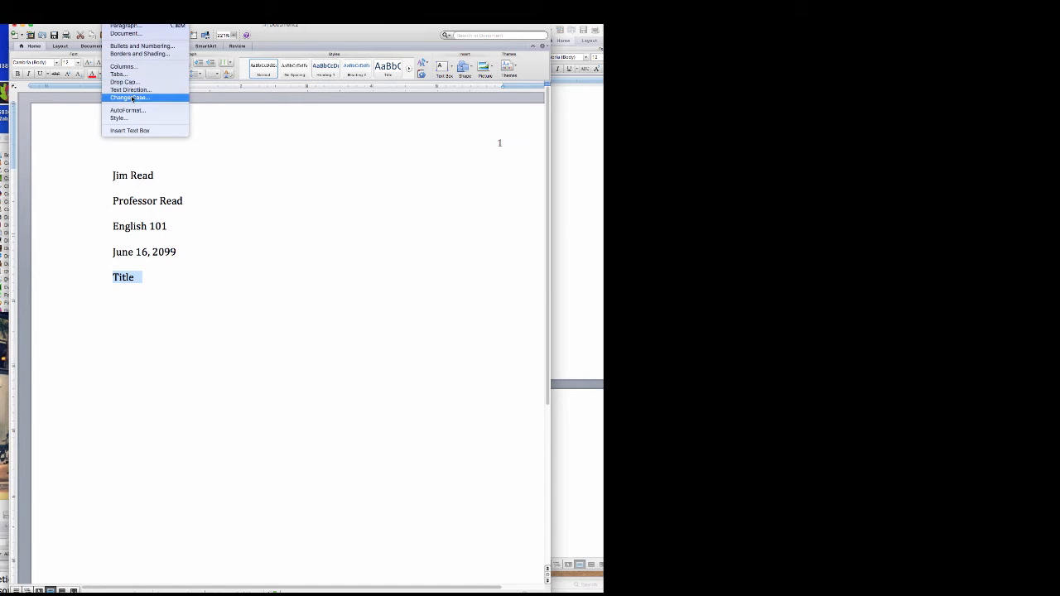
pyautogui.click(125, 26)
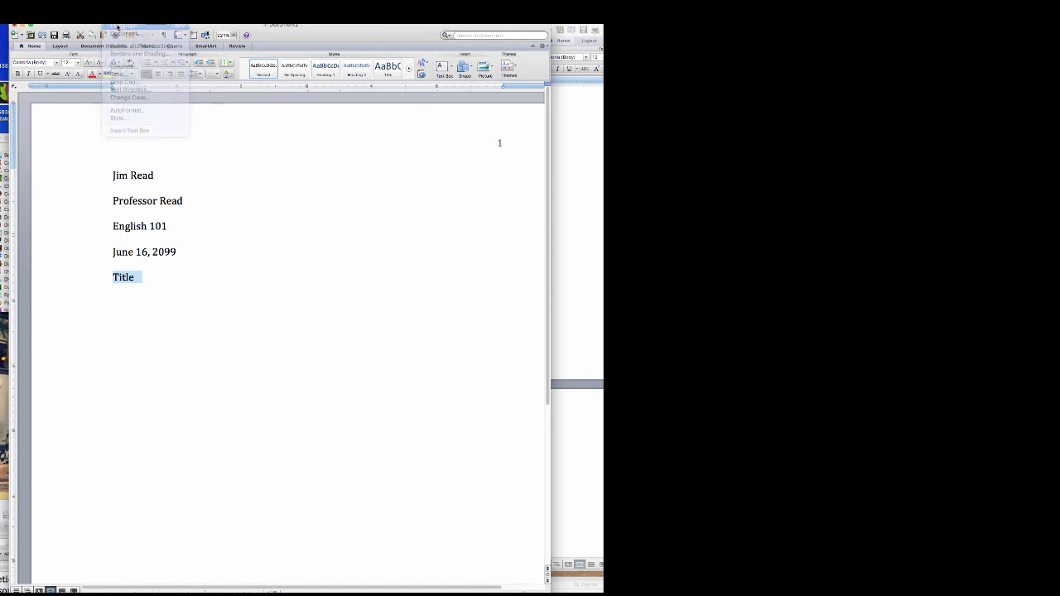
pyautogui.click(509, 264)
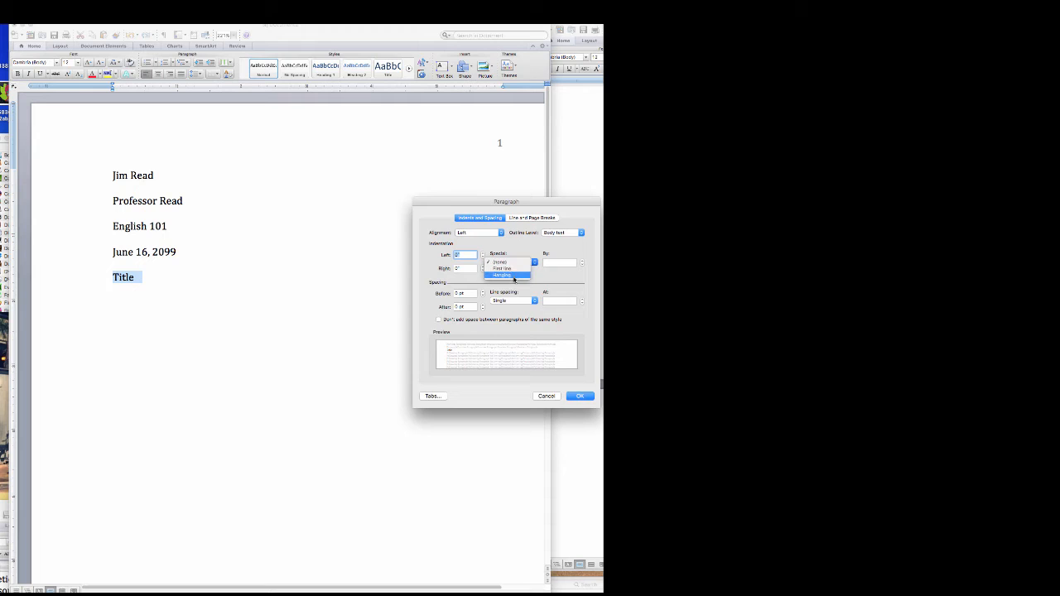
pyautogui.click(513, 242)
pyautogui.click(519, 301)
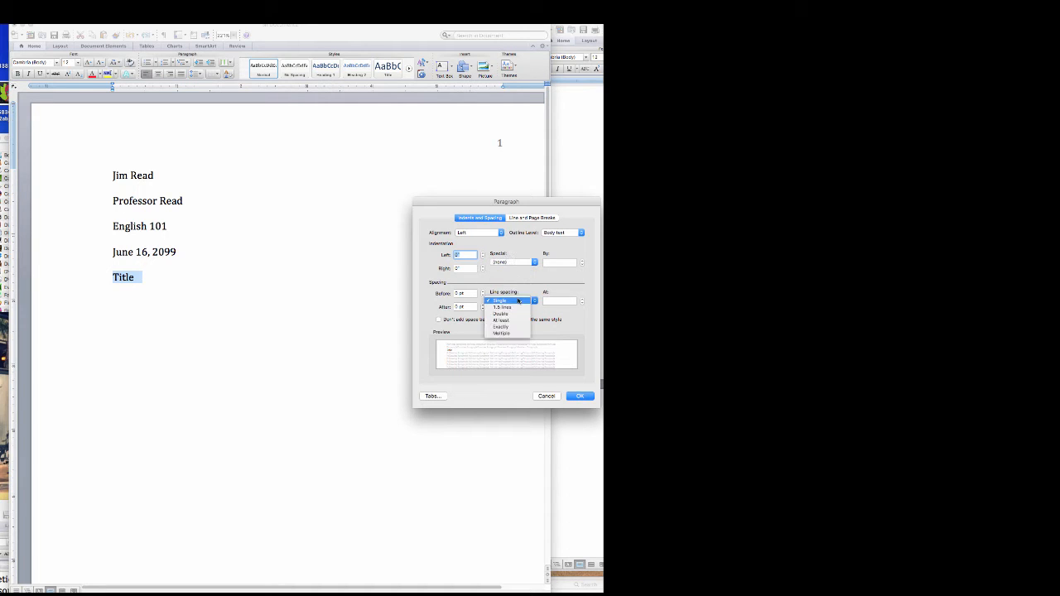
pyautogui.click(519, 314)
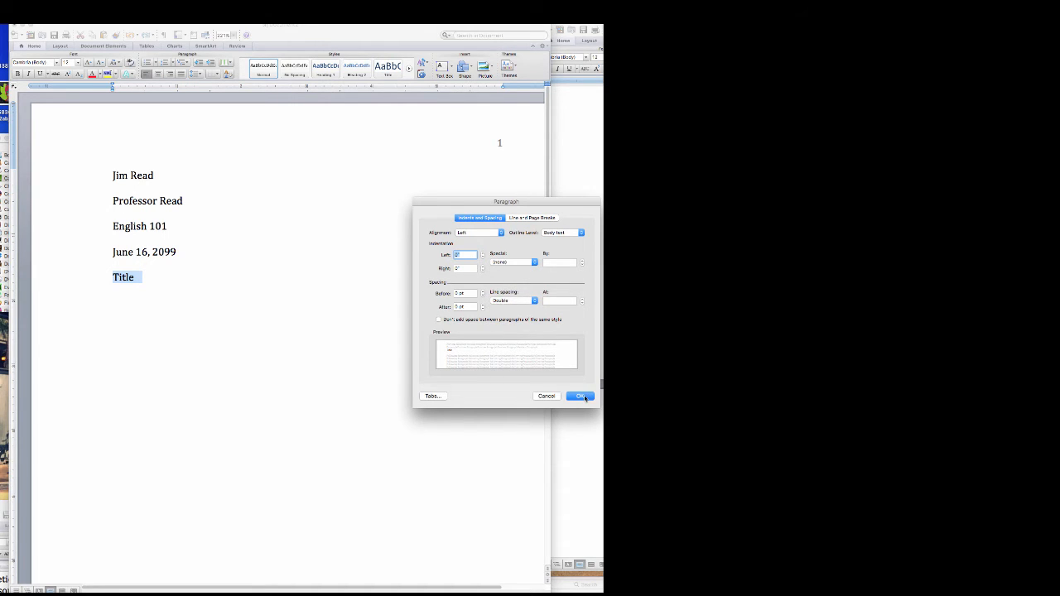
pyautogui.click(580, 396)
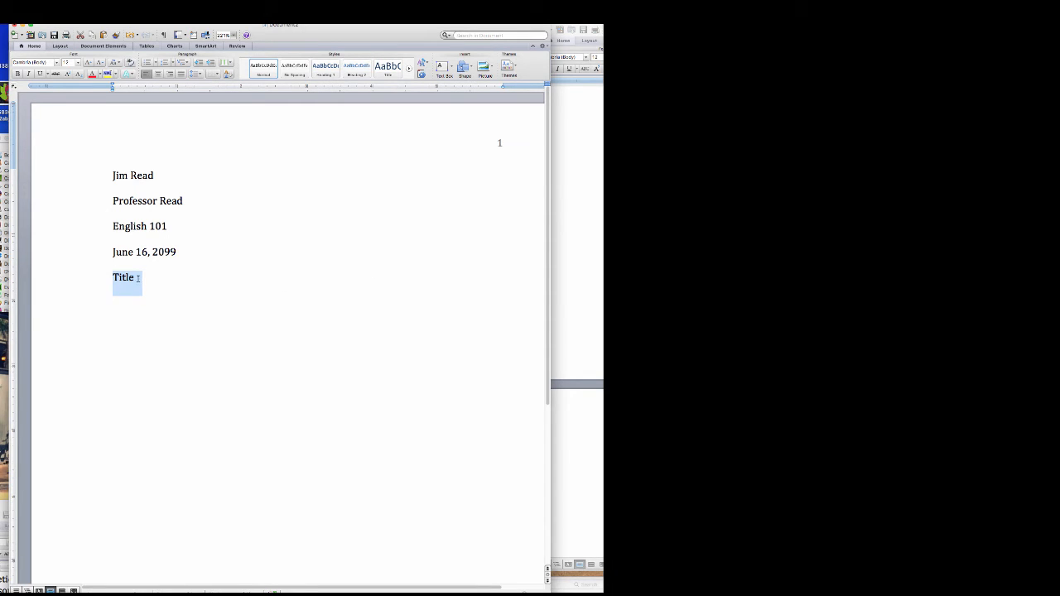
# - Center the Title line and start an indented paragraph below it with 'The'
pyautogui.click(157, 74)
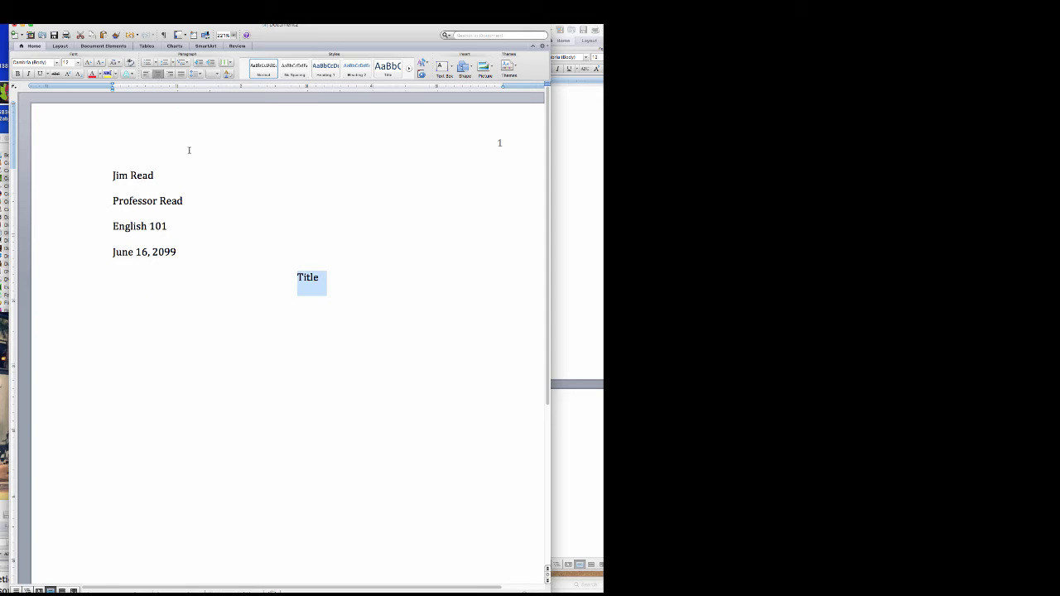
pyautogui.click(115, 8)
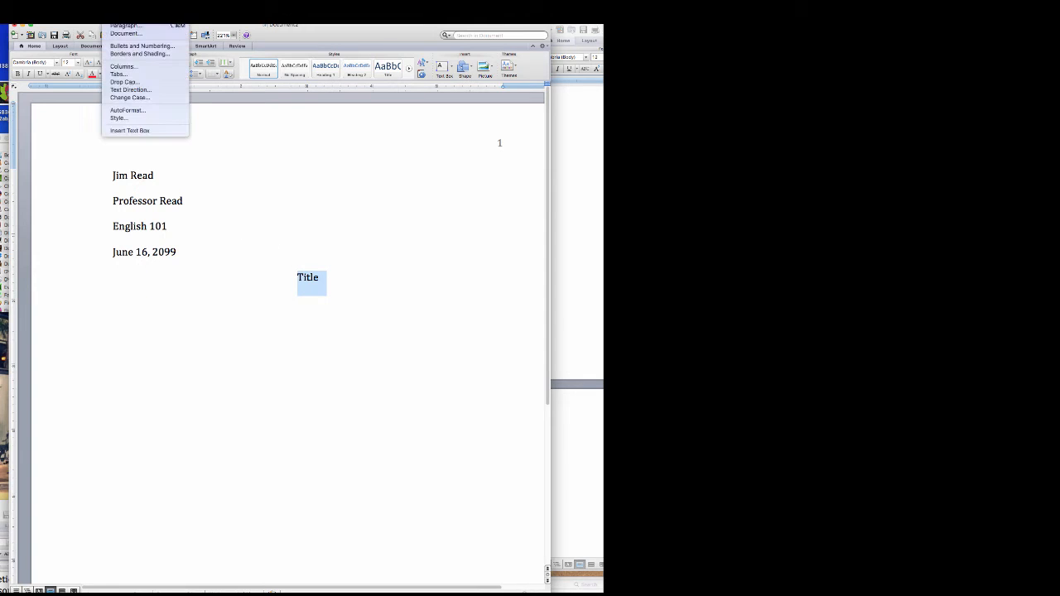
pyautogui.press('Escape')
pyautogui.click(328, 277)
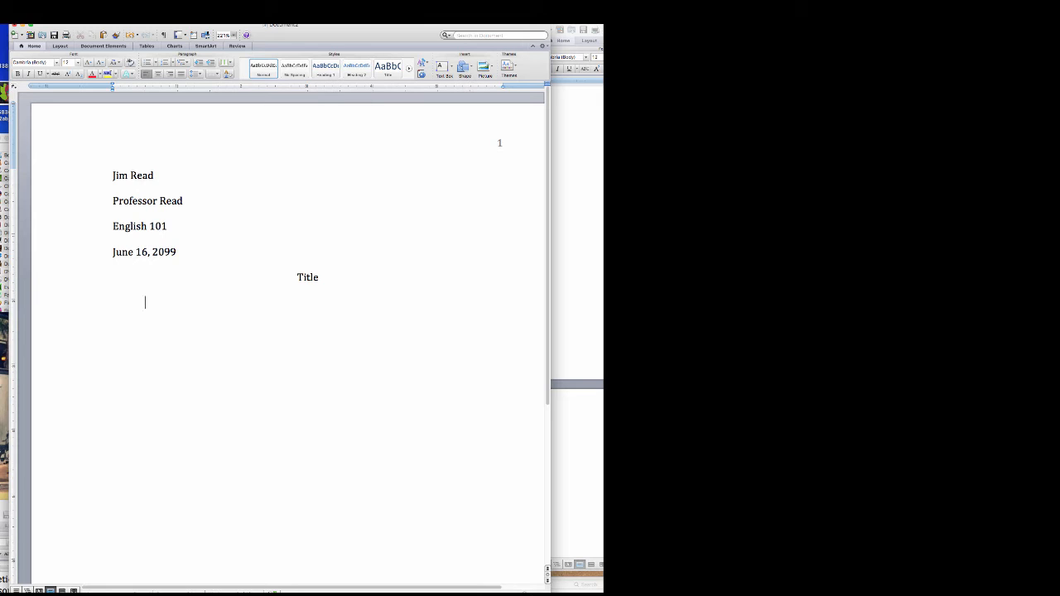
pyautogui.write('The')
pyautogui.doubleClick(301, 277)
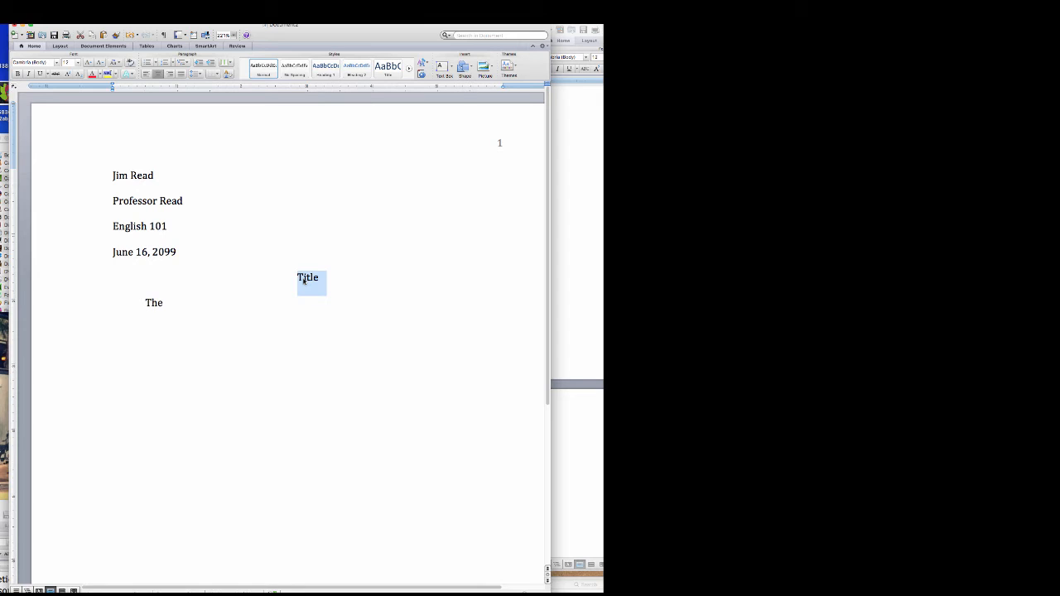
# - Replace 'Title' with a quoted 'The Allegory of the Cave', then change it to 'Escaping the Cave'
pyautogui.write('The Alle')
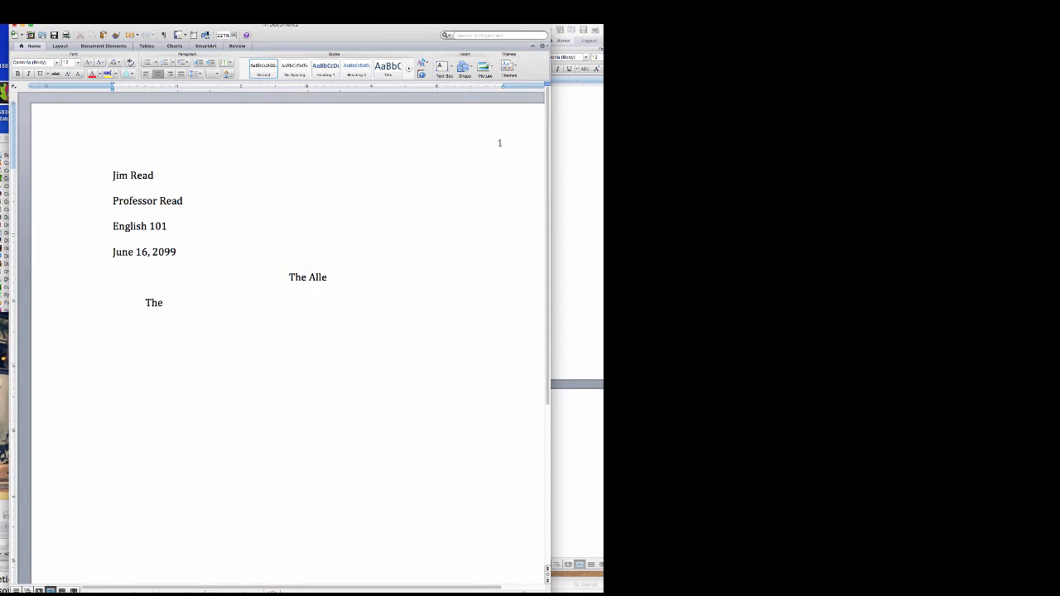
pyautogui.write('gory of the Cave')
pyautogui.write('"')
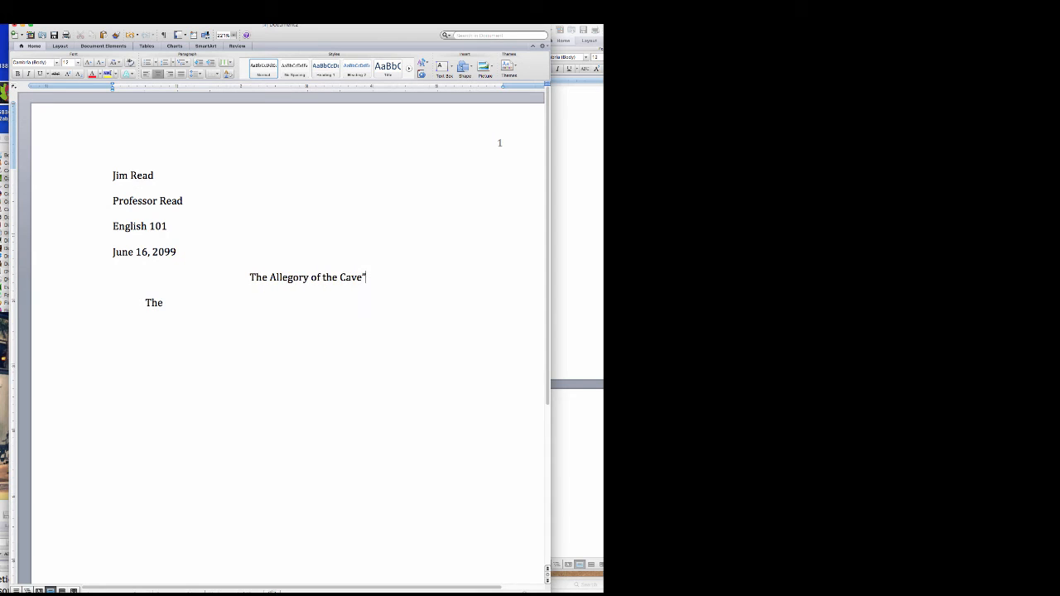
pyautogui.click(247, 277)
pyautogui.write('"')
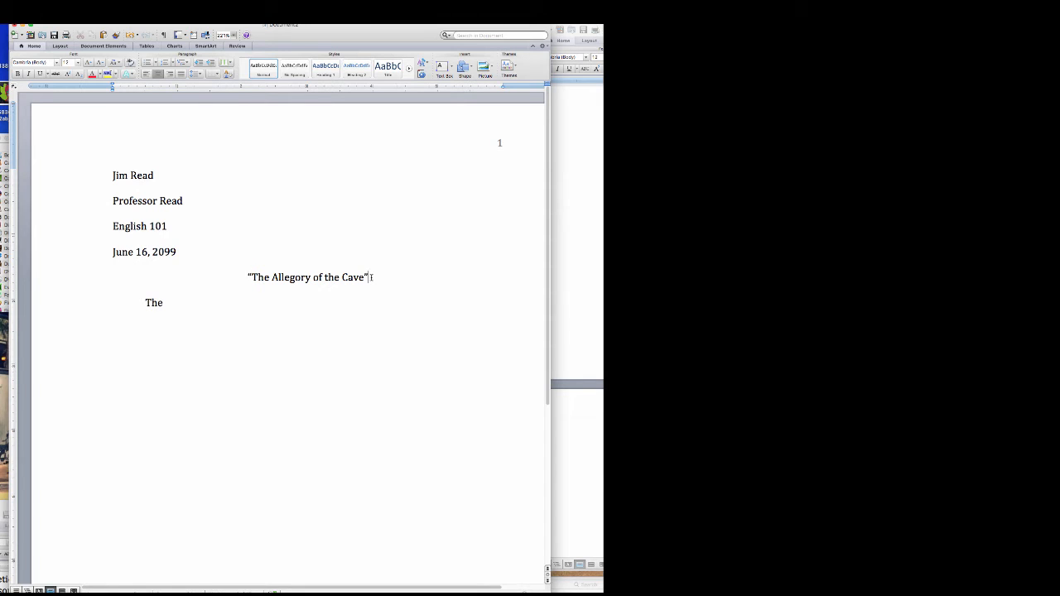
pyautogui.moveTo(371, 277); pyautogui.dragTo(249, 279)
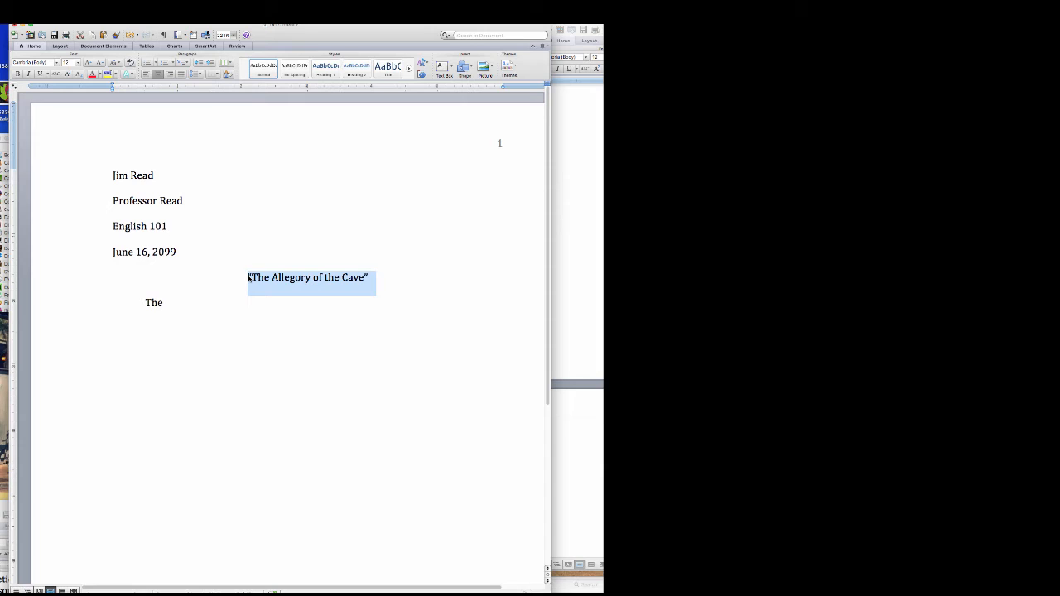
pyautogui.write('Escaping t')
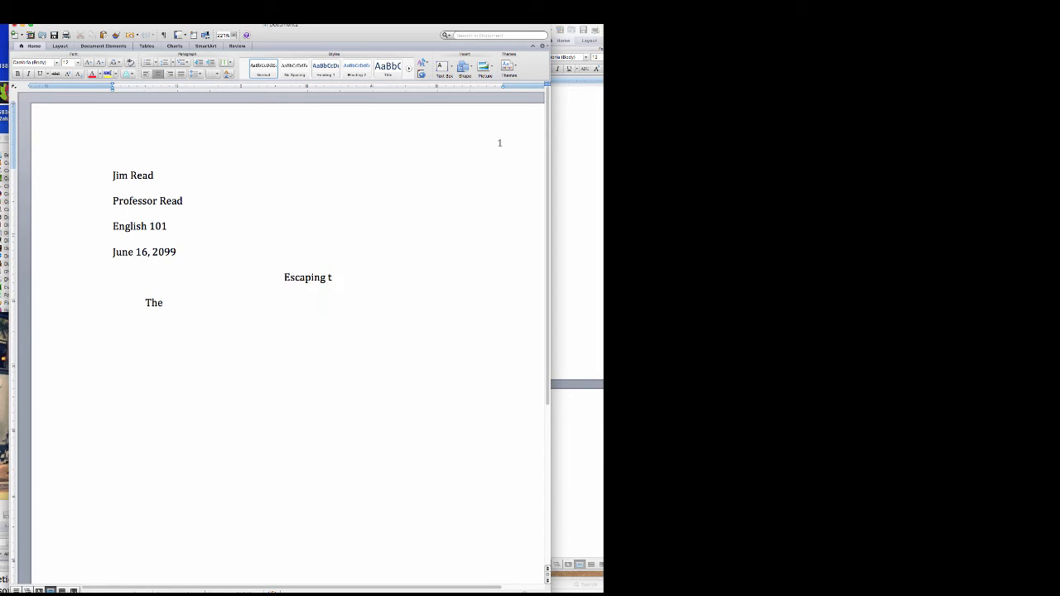
pyautogui.write('he Cave')
pyautogui.scroll(-2, 578, 323)
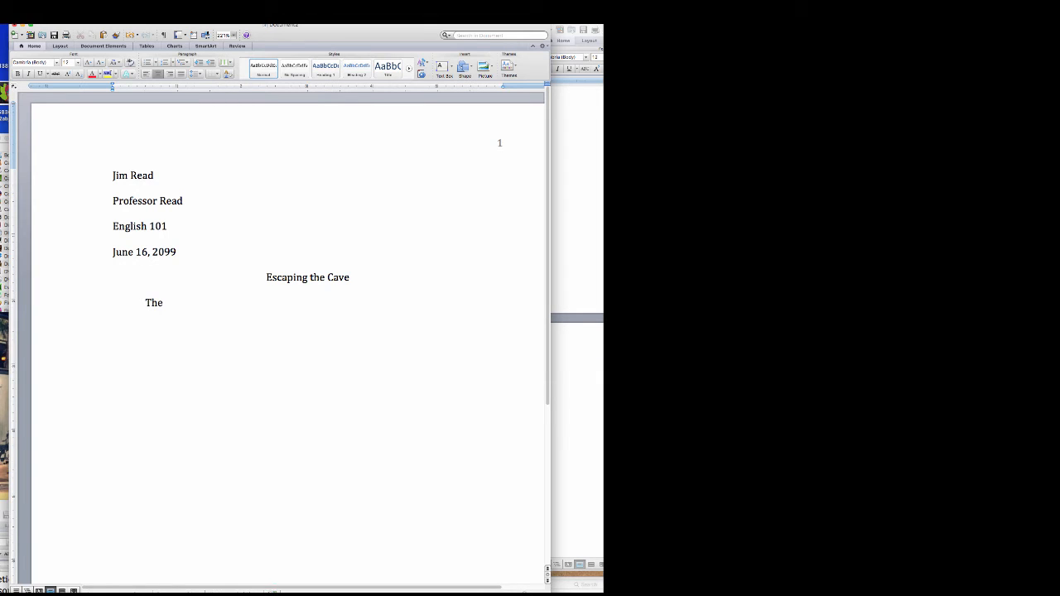
pyautogui.scroll(-2, 578, 290)
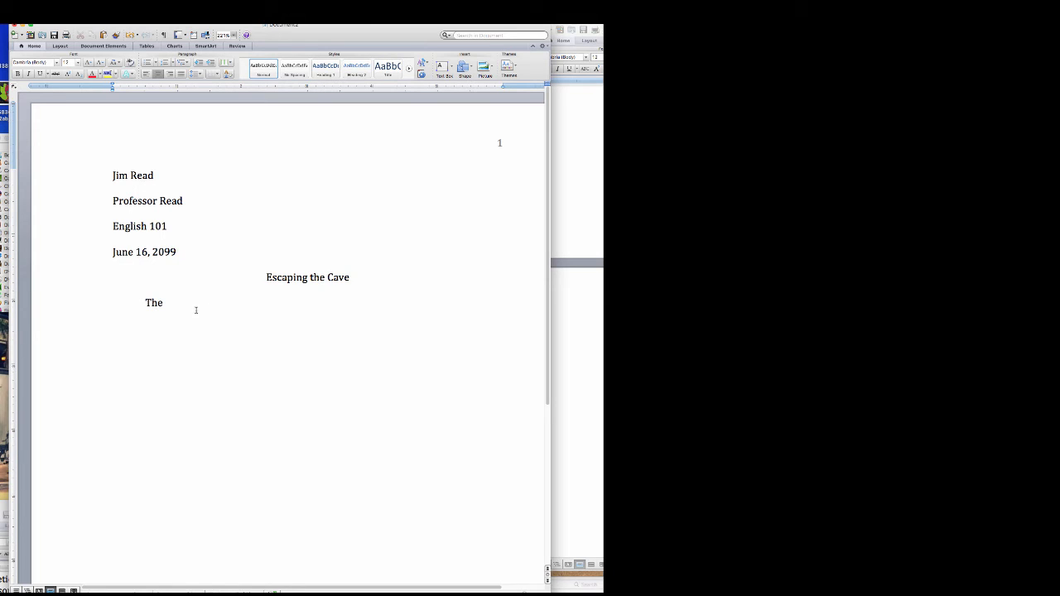
# - Replace 'The' with: In Plato's "The Allegory of the Cave" he talks about knowledge
pyautogui.doubleClick(153, 303)
pyautogui.write('In')
pyautogui.write(' Plato\'s "')
pyautogui.write('The Alle')
pyautogui.write('gory of')
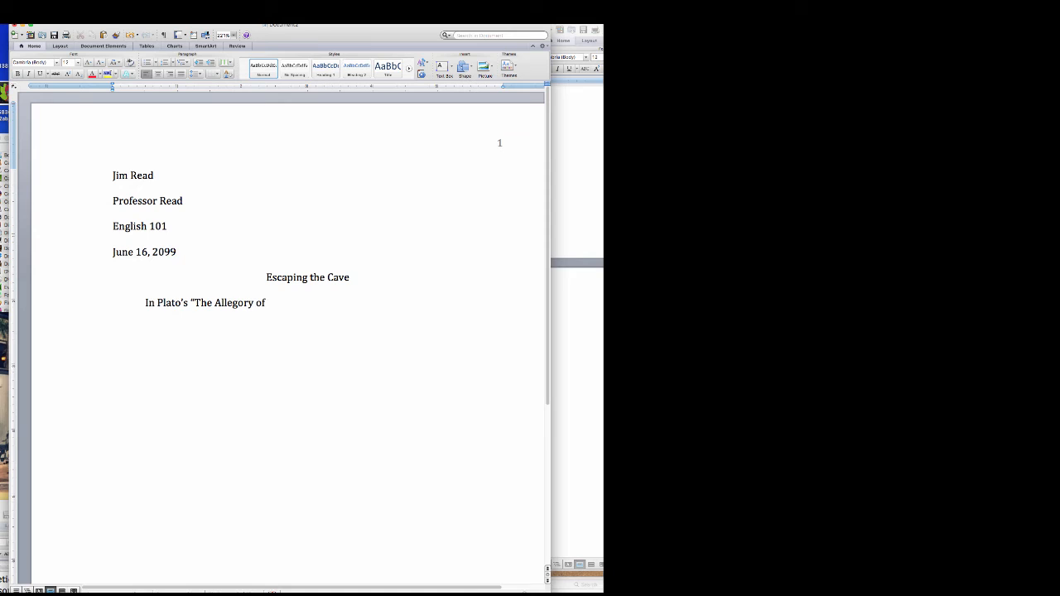
pyautogui.write(' the Cave" he talks about')
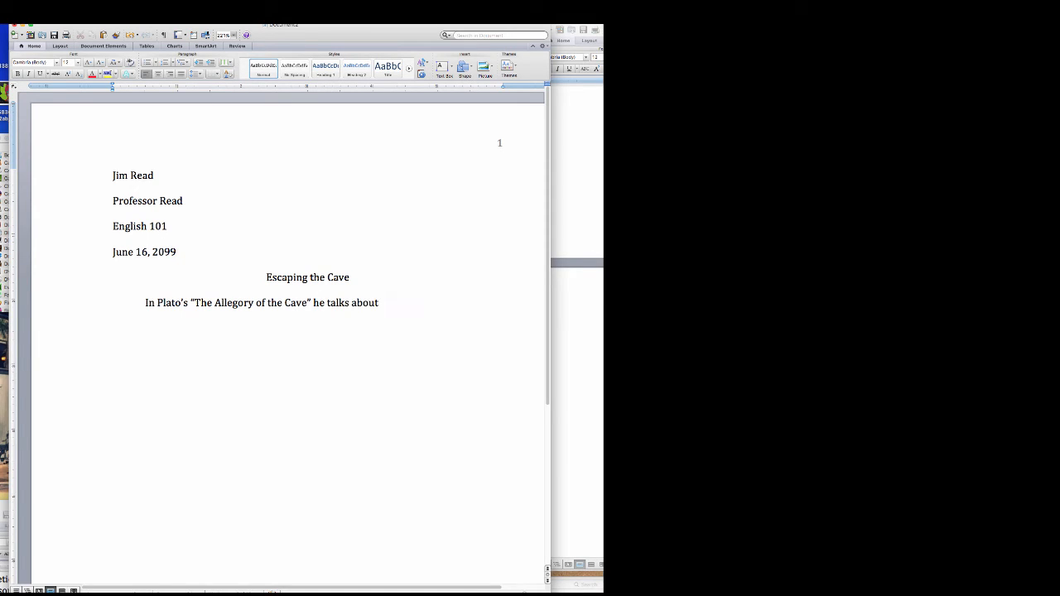
pyautogui.write(' knowledge.')
pyautogui.moveTo(440, 302); pyautogui.dragTo(147, 301)
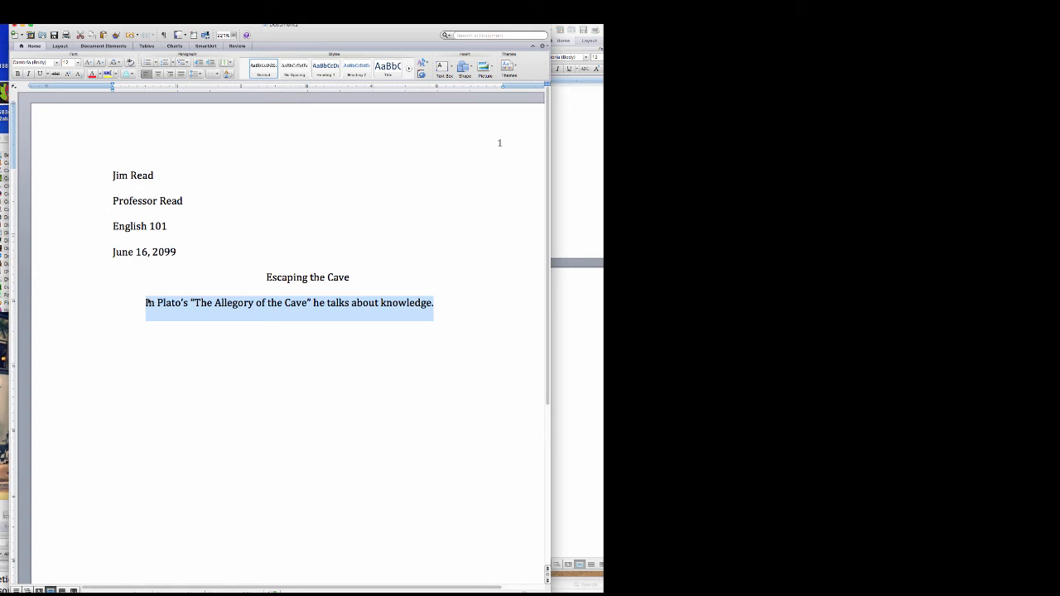
# - Replace the sentence with the quote beginning "You take the blue pill-the story ends, you wake up…"
pyautogui.press('BackSpace')
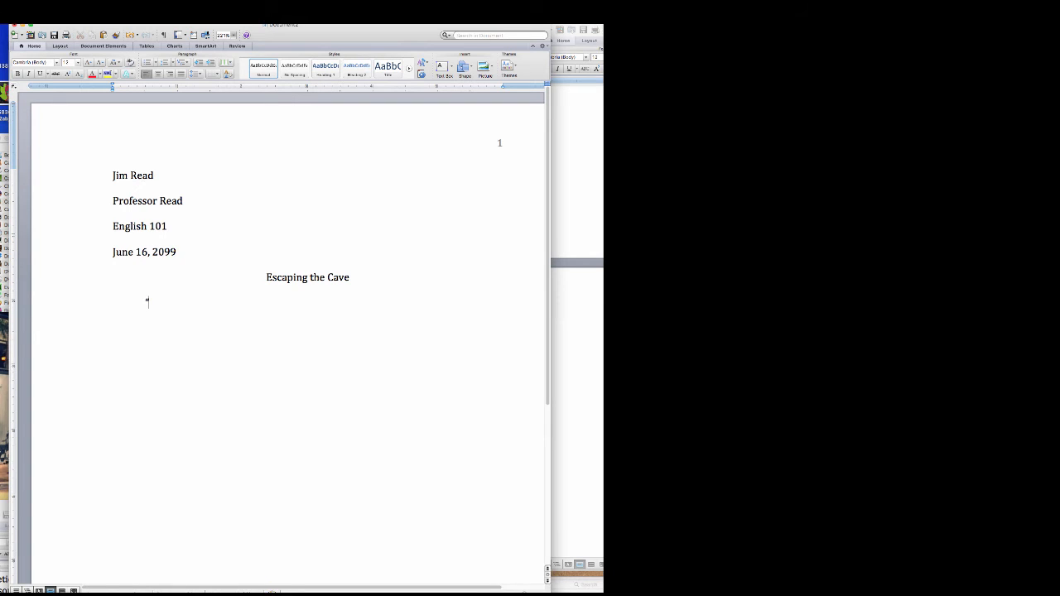
pyautogui.write('“You take the blue pill-the sotry')
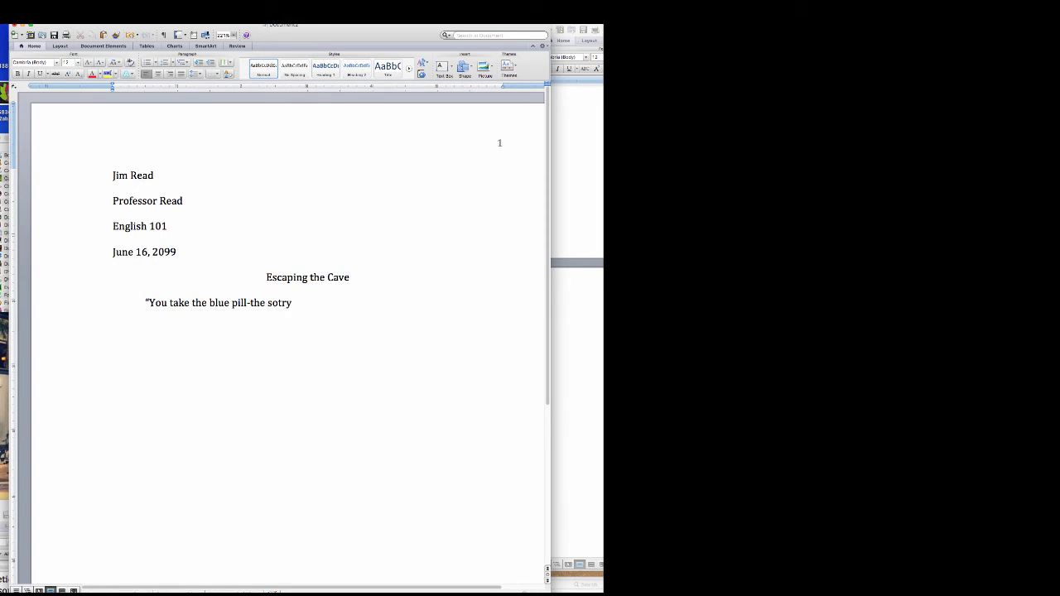
pyautogui.press('BackSpace')
pyautogui.press('BackSpace')
pyautogui.press('BackSpace')
pyautogui.press('BackSpace')
pyautogui.write('tory ends, you wake up in your bed and')
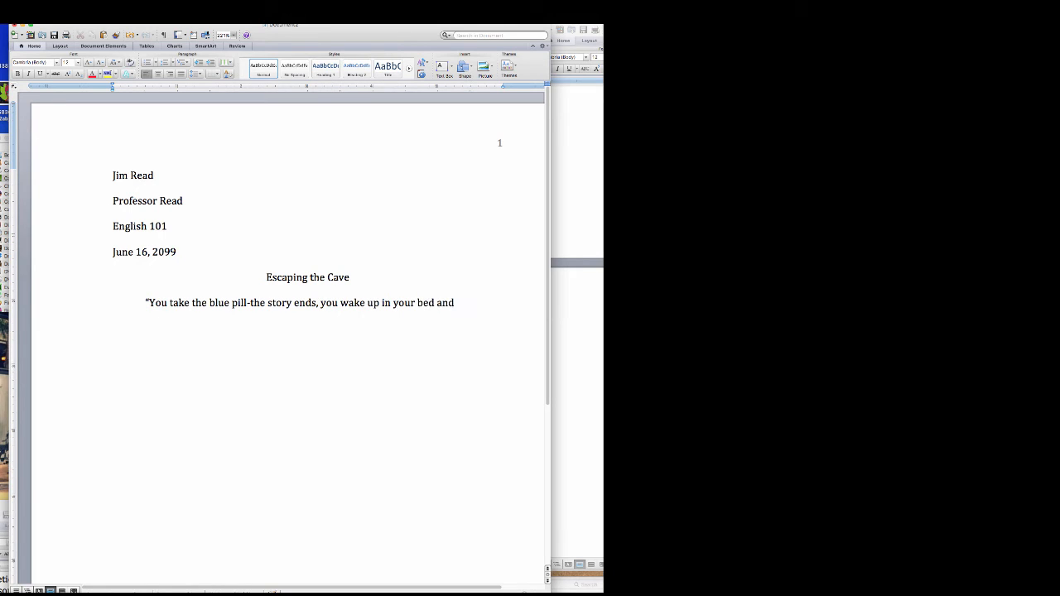
pyautogui.write(' believe whatever you want to')
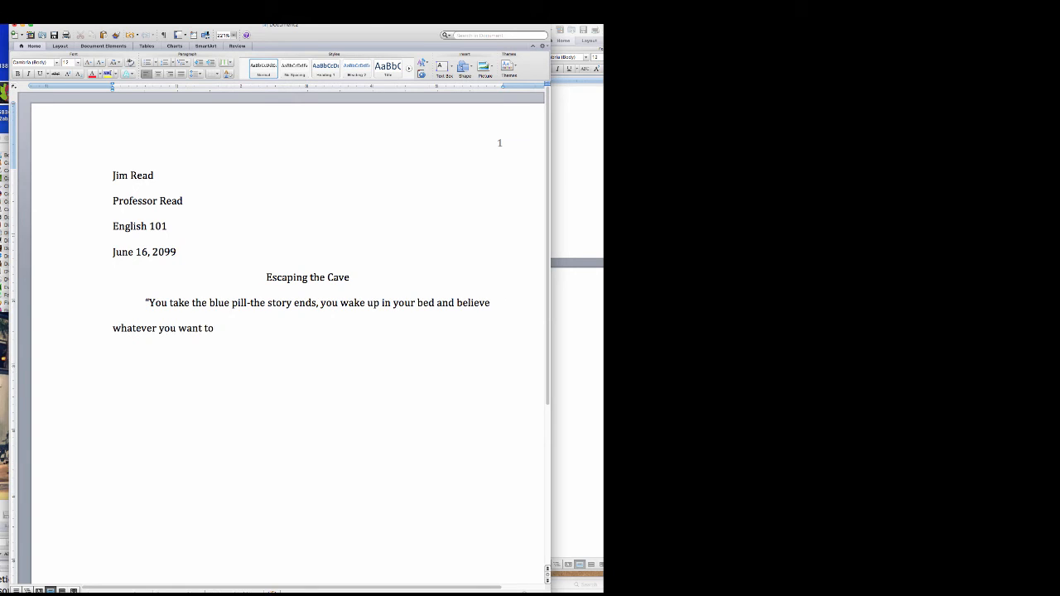
pyautogui.write(' believe. You take the re')
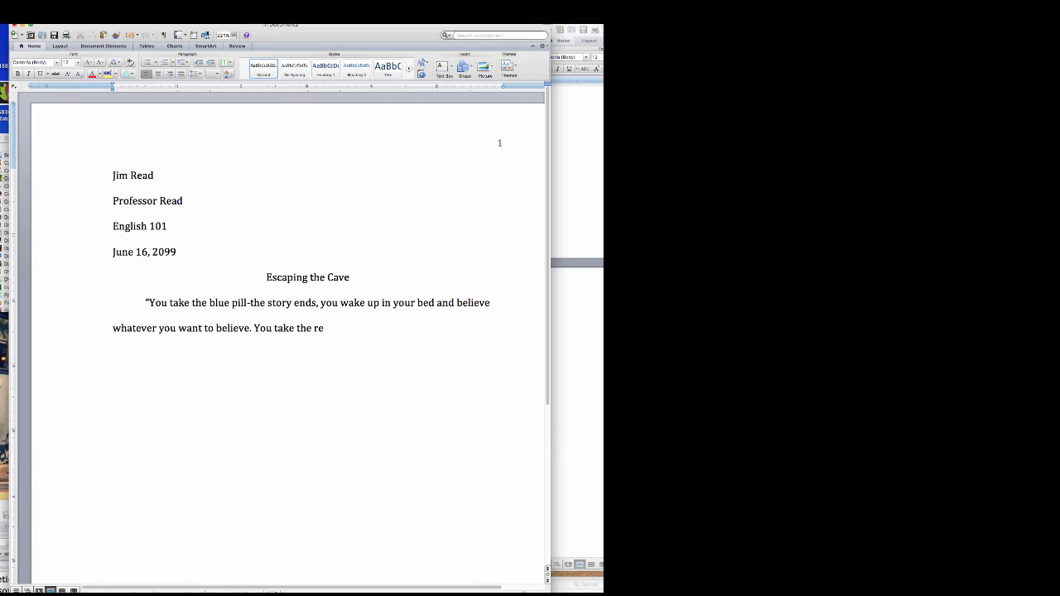
pyautogui.write('d pill-you stay in Wonderland an')
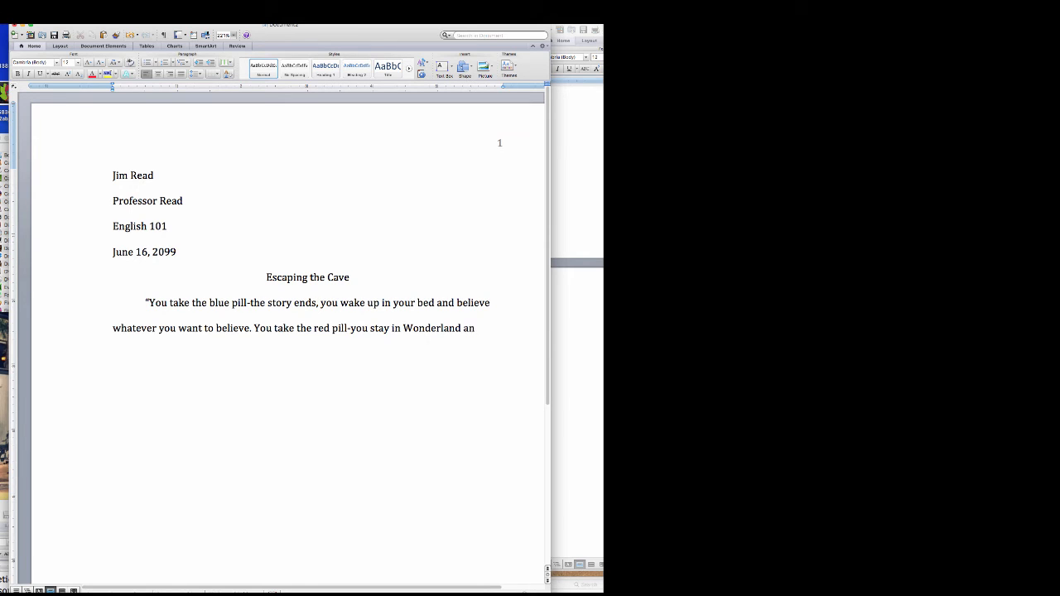
pyautogui.write('d I show you how deep the')
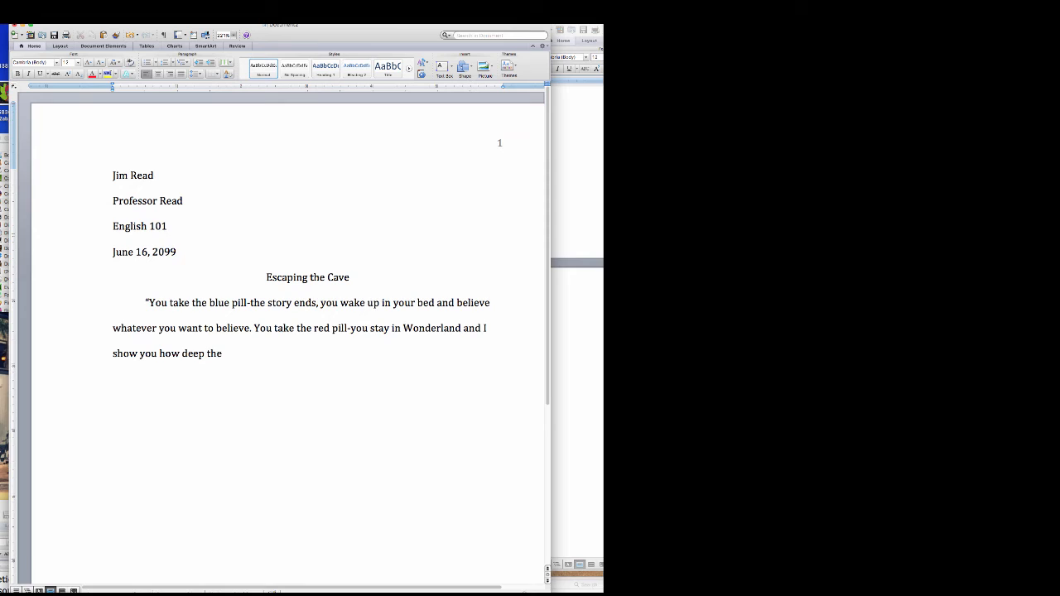
pyautogui.write(' rabbit-hole goes.”')
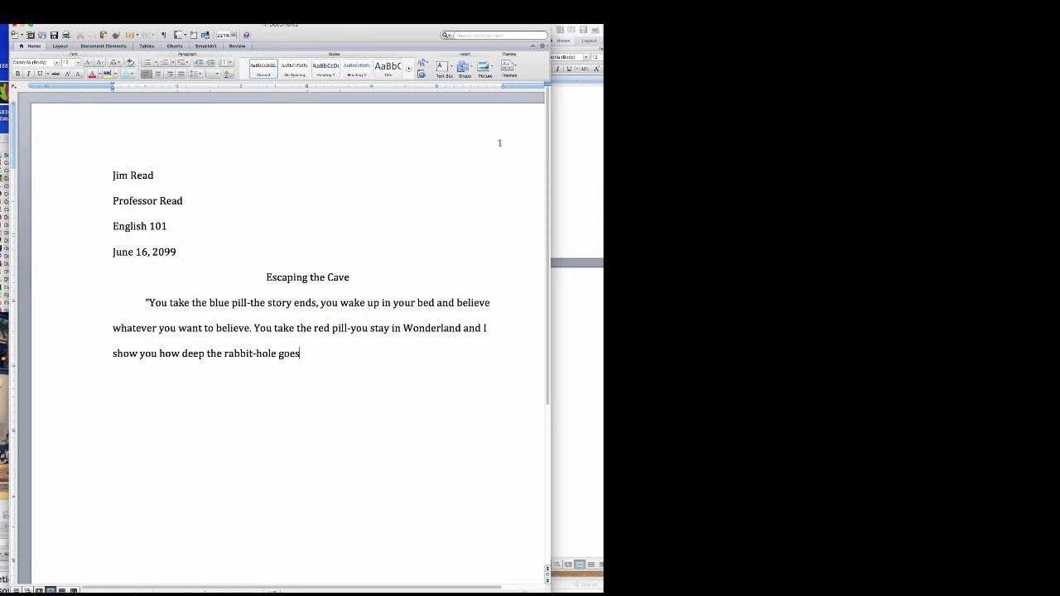
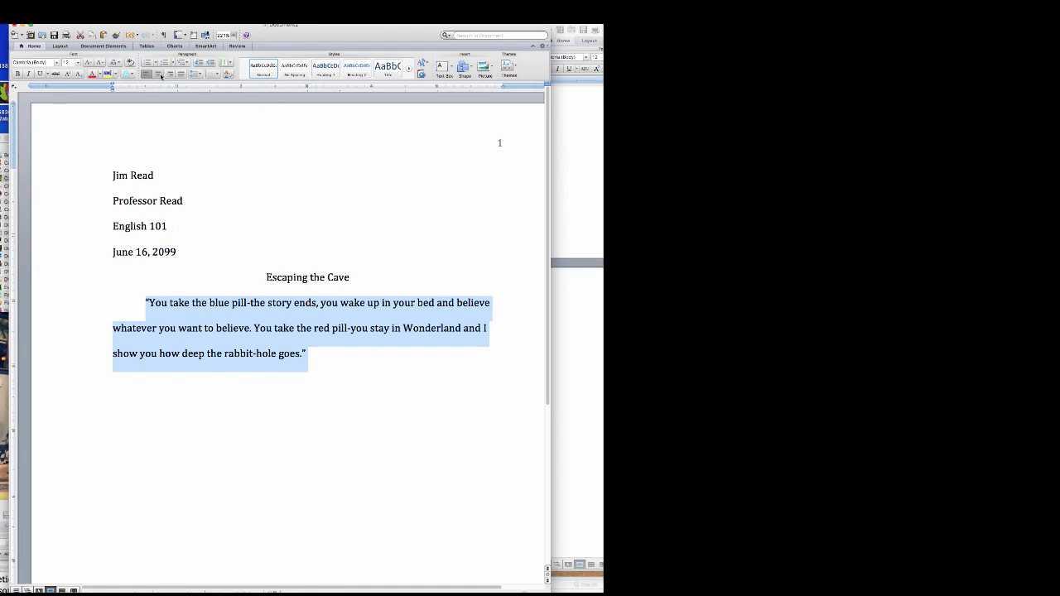
# - Italicize the opening Matrix quotation and switch italics off for the text that follows it
pyautogui.click(28, 75)
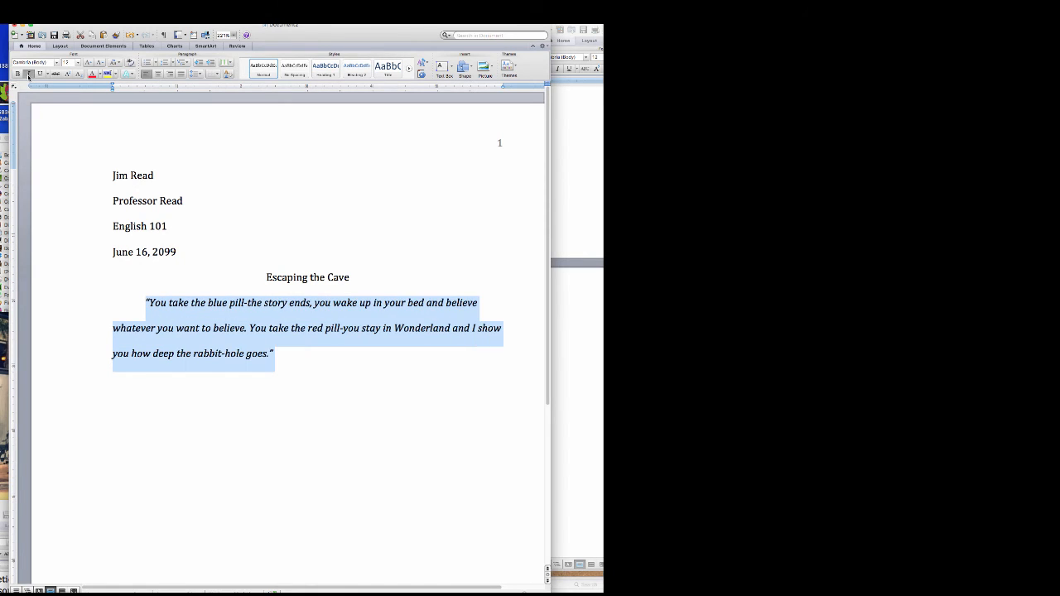
pyautogui.click(284, 355)
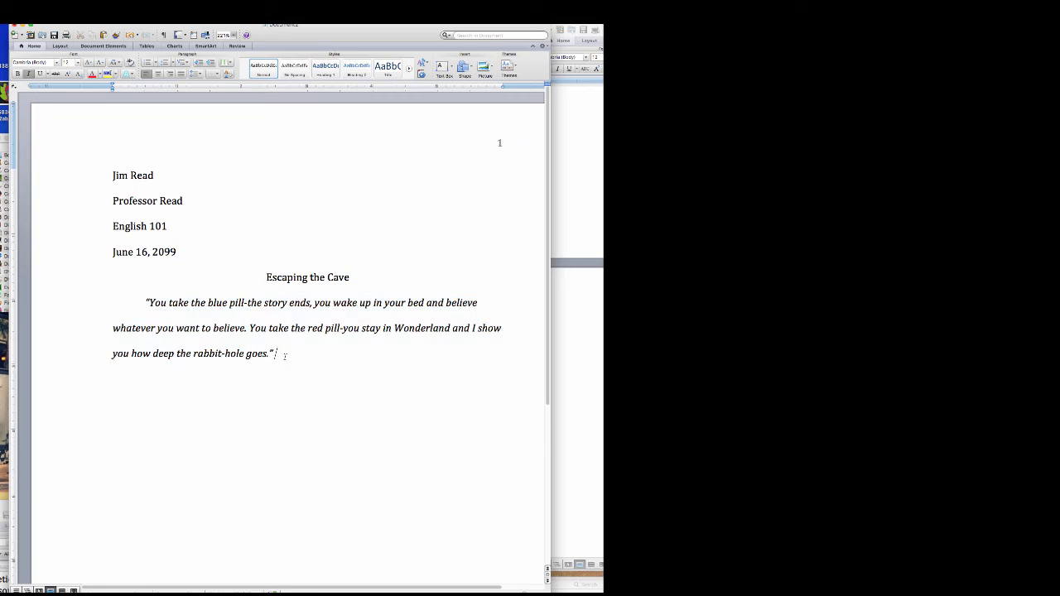
pyautogui.press('super+i')
# - Type 'In this scene from the Matrix, Neo' after the quote, fixing the typos
pyautogui.write('In this secne fro')
pyautogui.press('BackSpace')
pyautogui.press('BackSpace')
pyautogui.press('BackSpace')
pyautogui.press('BackSpace')
pyautogui.press('BackSpace')
pyautogui.press('BackSpace')
pyautogui.write('end')
pyautogui.press('BackSpace')
pyautogui.press('BackSpace')
pyautogui.press('BackSpace')
pyautogui.press('BackSpace')
pyautogui.press('BackSpace')
pyautogui.write('cene from the Matrix')
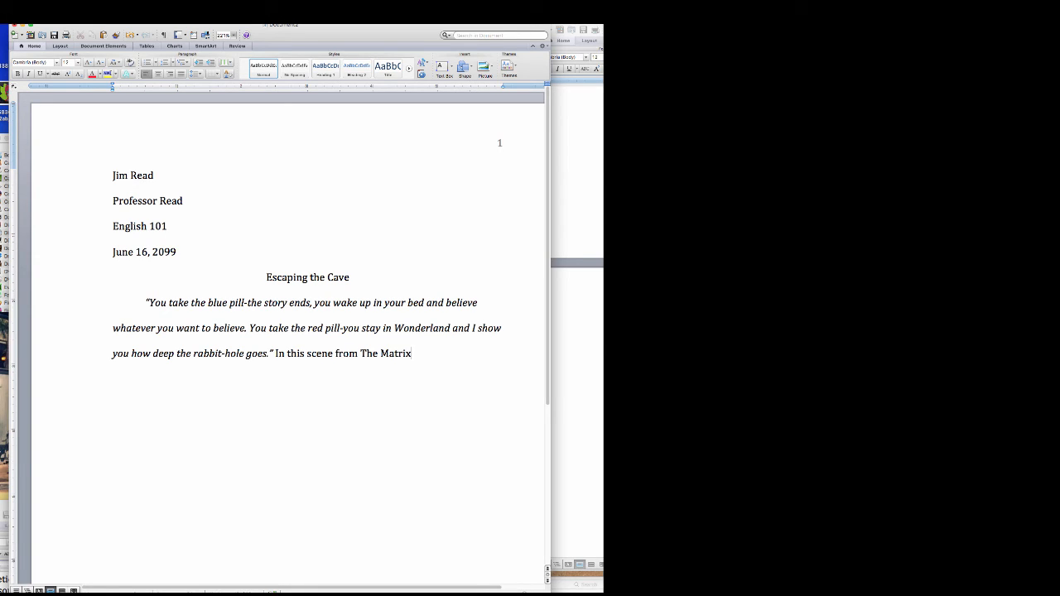
pyautogui.write(', Neo')
# - Italicize the film title 'The Matrix' and return to the end of the sentence
pyautogui.moveTo(360, 353); pyautogui.dragTo(410, 355)
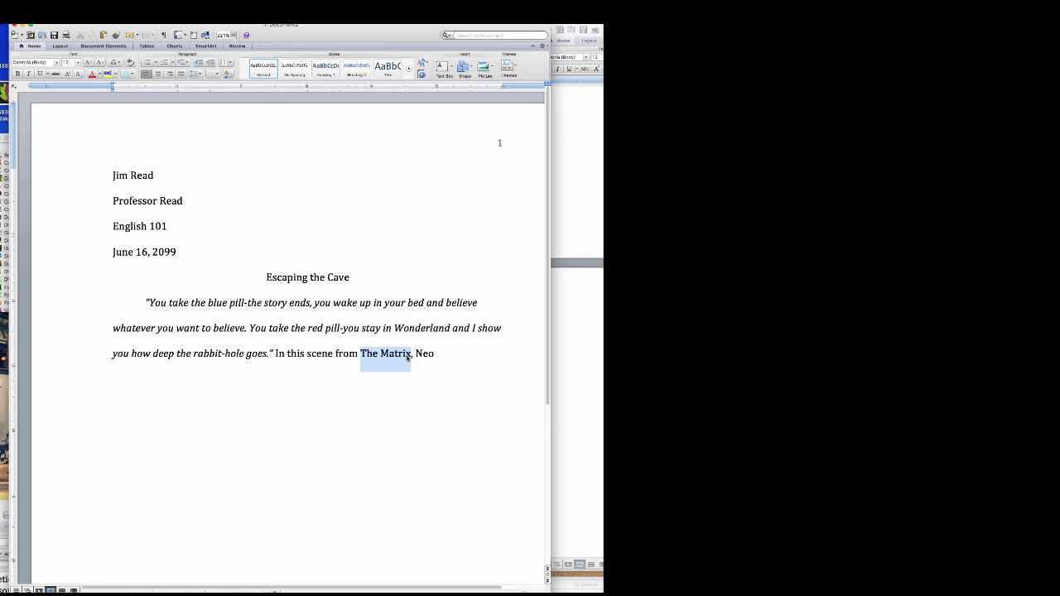
pyautogui.click(29, 74)
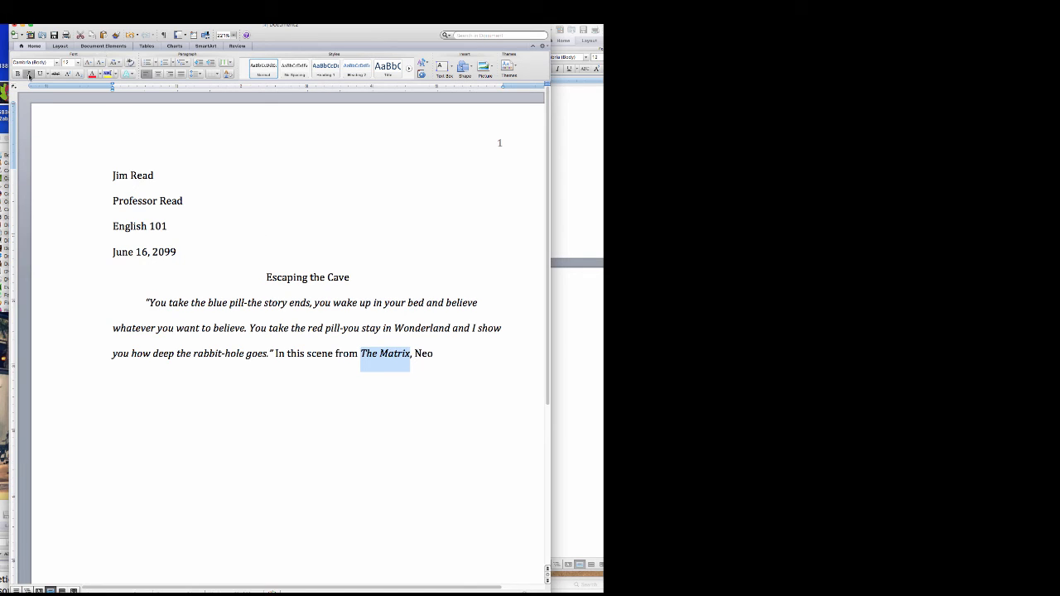
pyautogui.click(455, 361)
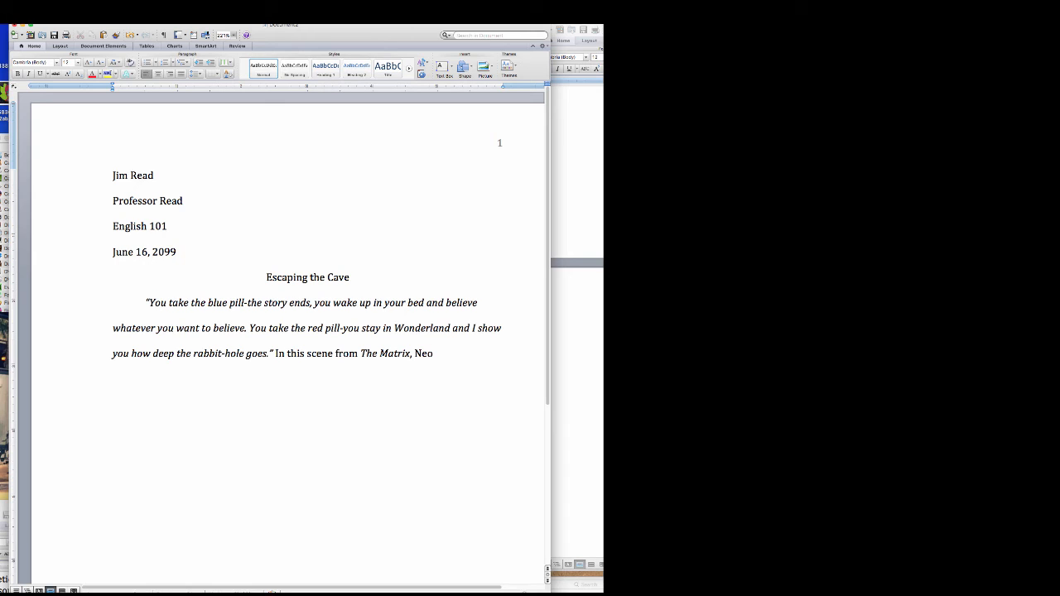
# - Write the sentences on Neo and Plato's 'The Allegory of the Cave', ending 'blinds us to the truth.'
pyautogui.write('learns that e')
pyautogui.write('verything he th')
pyautogui.write('ink')
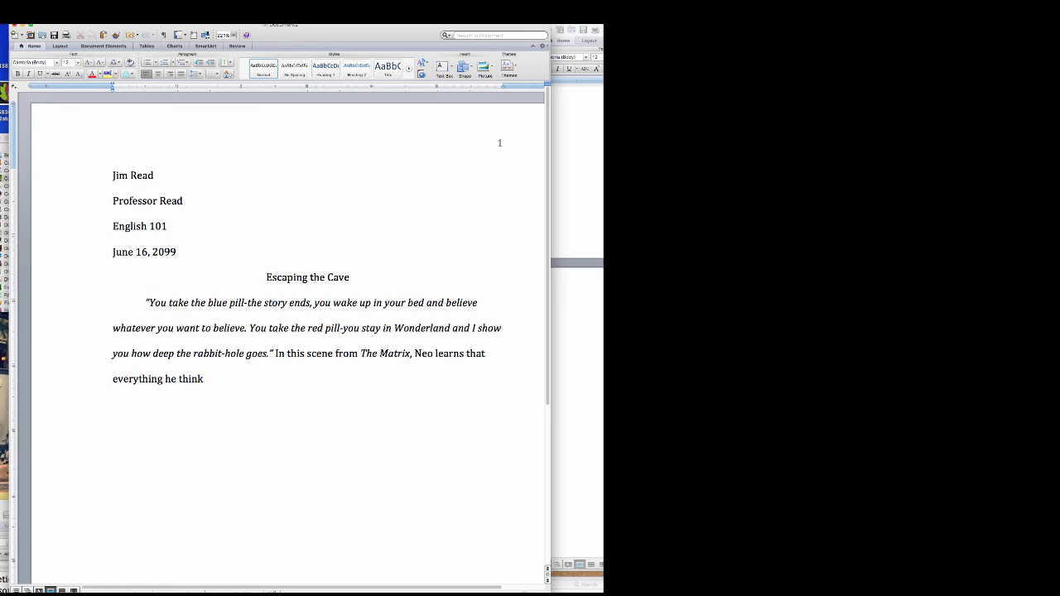
pyautogui.write('s is wrong. Over 2000 years ago')
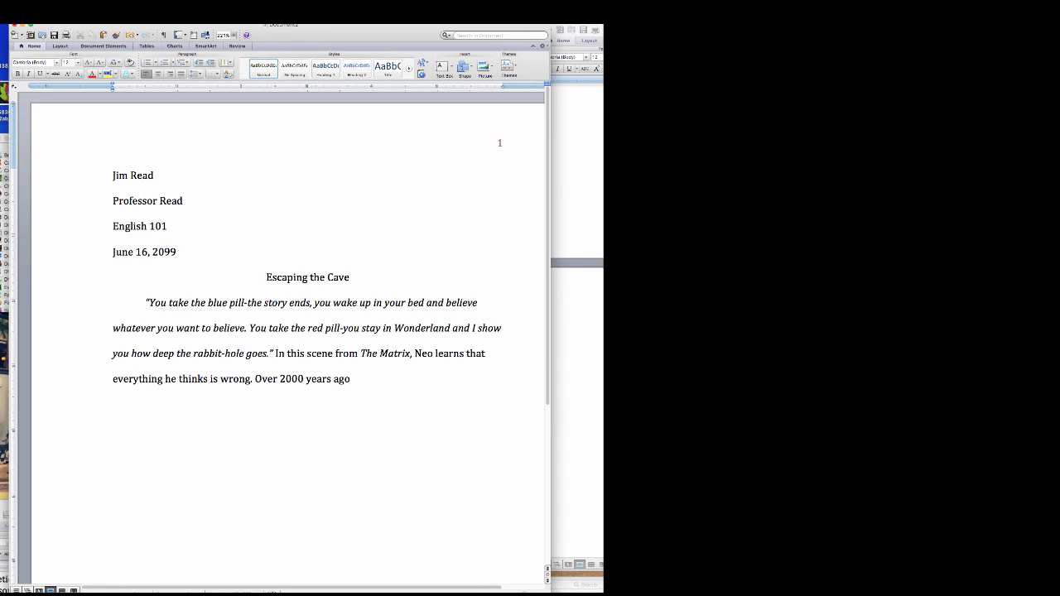
pyautogui.write(' the Greek philosopher Plato')
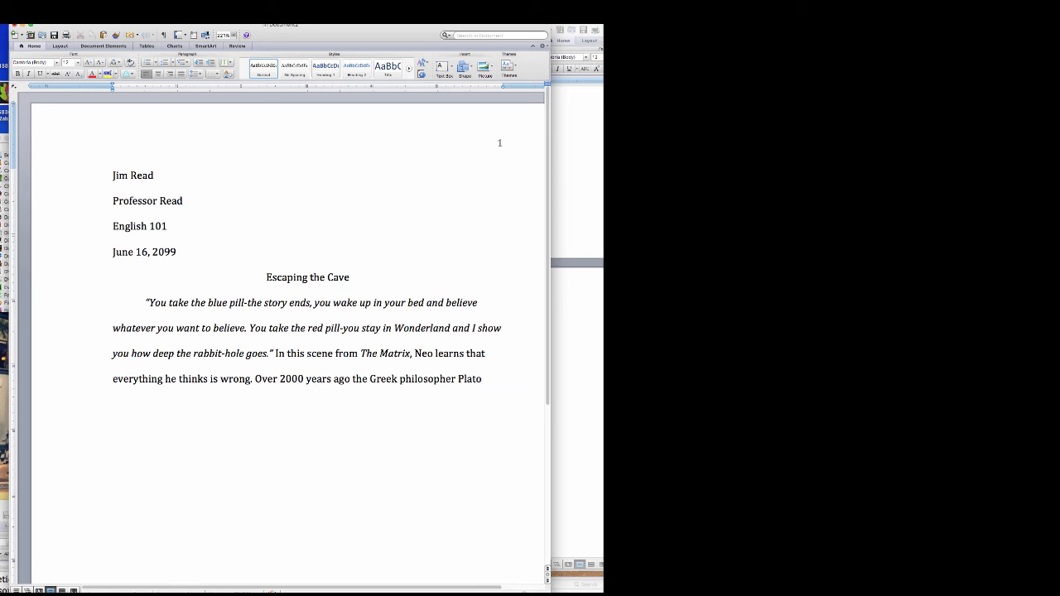
pyautogui.write(' suggested that were are a')
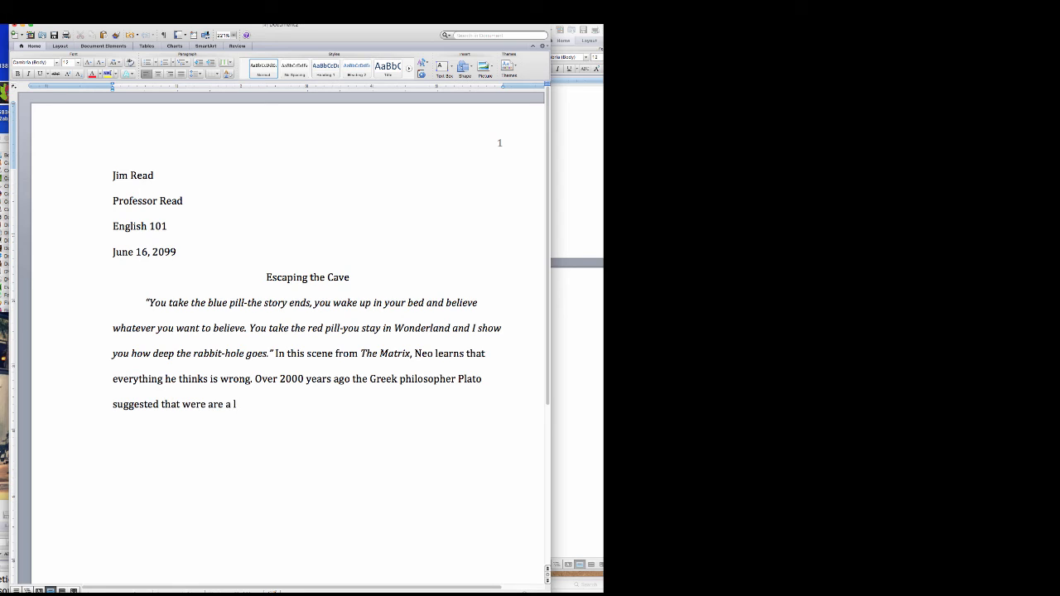
pyautogui.write('ll')
pyautogui.press('BackSpace')
pyautogui.press('BackSpace')
pyautogui.press('BackSpace')
pyautogui.press('BackSpace')
pyautogui.press('BackSpace')
pyautogui.press('BackSpace')
pyautogui.press('BackSpace')
pyautogui.press('BackSpace')
pyautogui.press('BackSpace')
pyautogui.press('BackSpace')
pyautogui.write('re all a little like Neo')
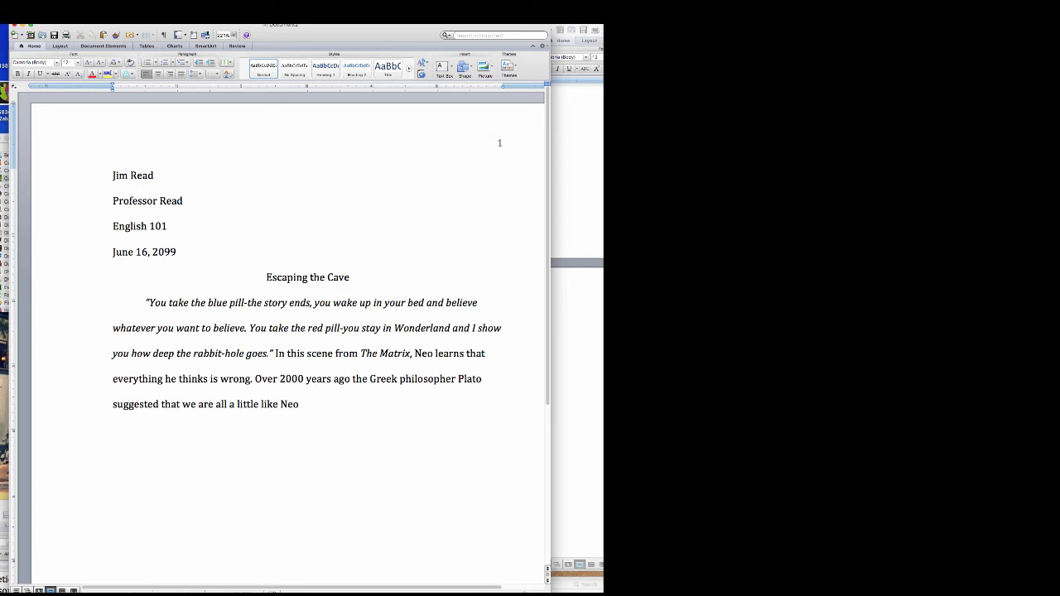
pyautogui.write('. In "The Allegory of the Ca')
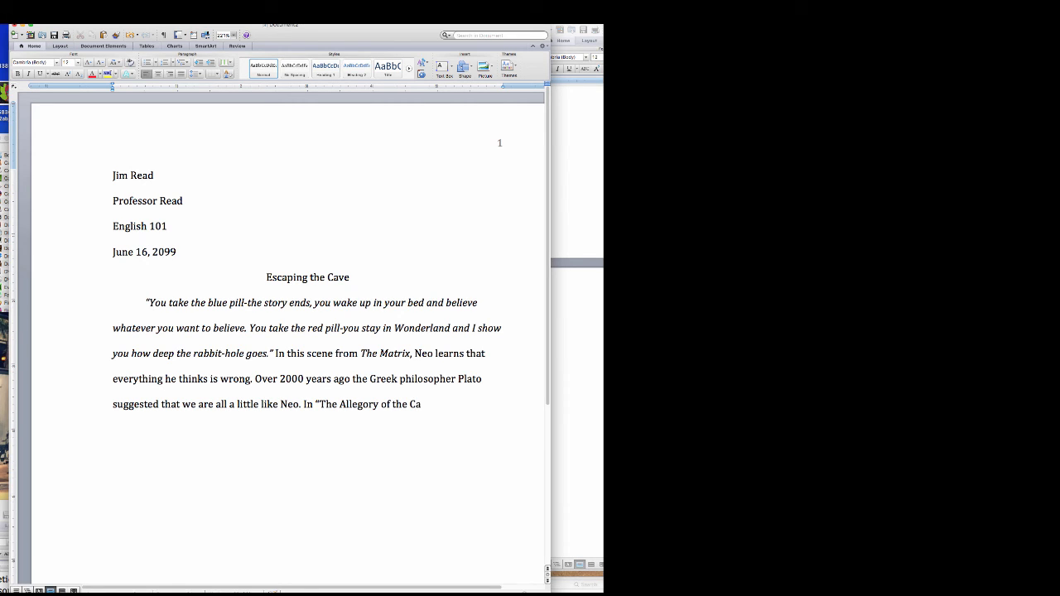
pyautogui.write('ve"')
pyautogui.write(' Plato')
pyautogui.write(' sugg')
pyautogui.write('s th')
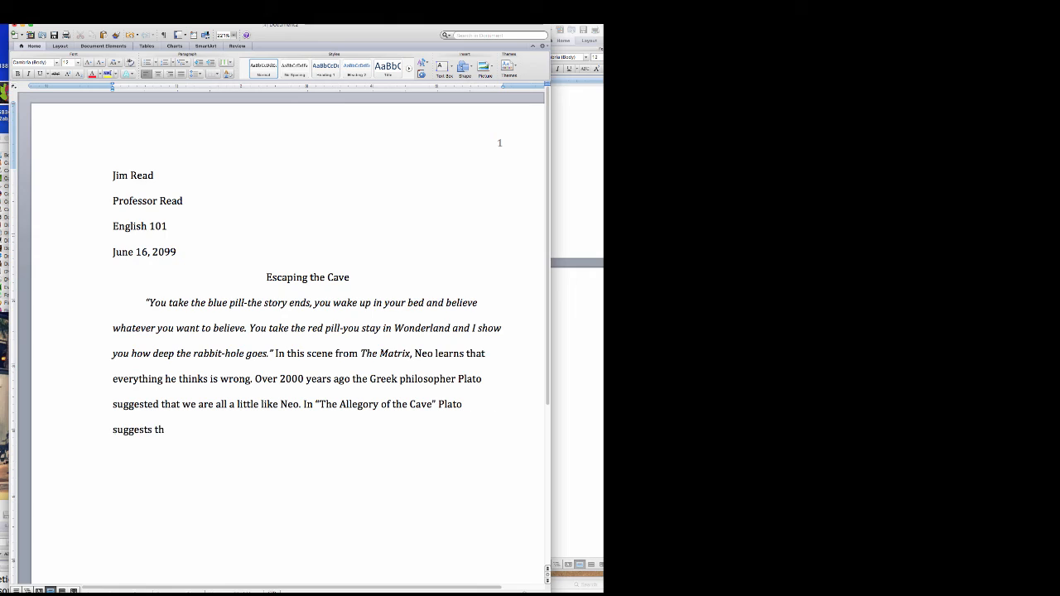
pyautogui.write('at trusting our senses')
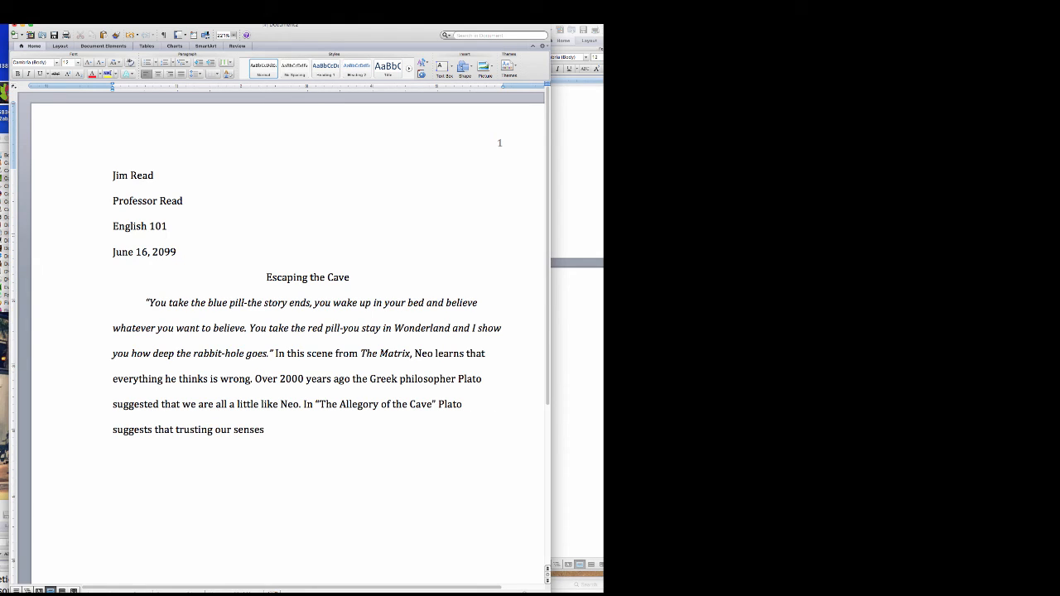
pyautogui.write(' often blinds us to the truth."')
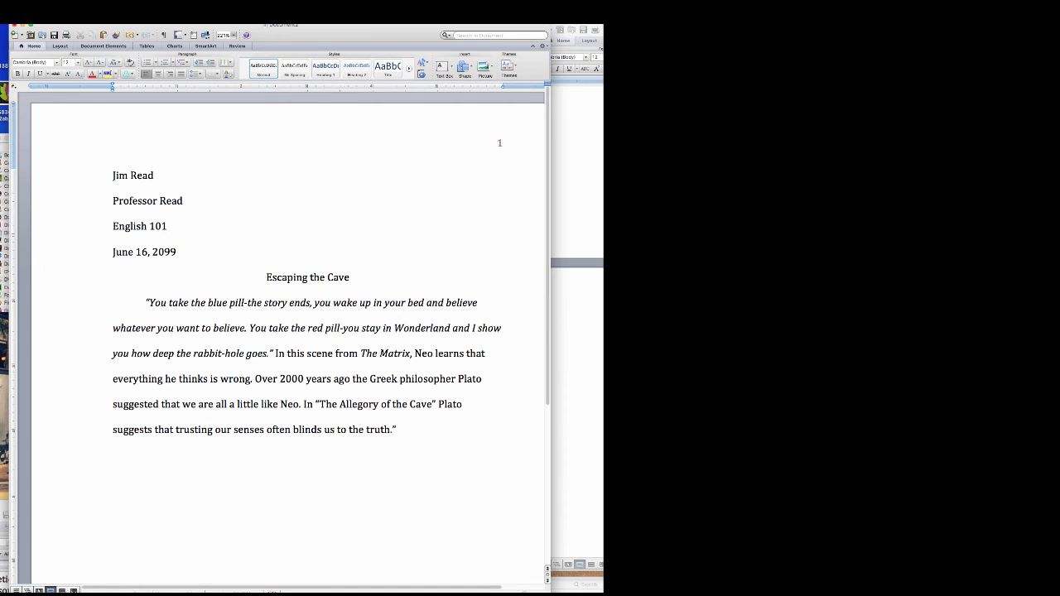
pyautogui.press('BackSpace')
pyautogui.press('BackSpace')
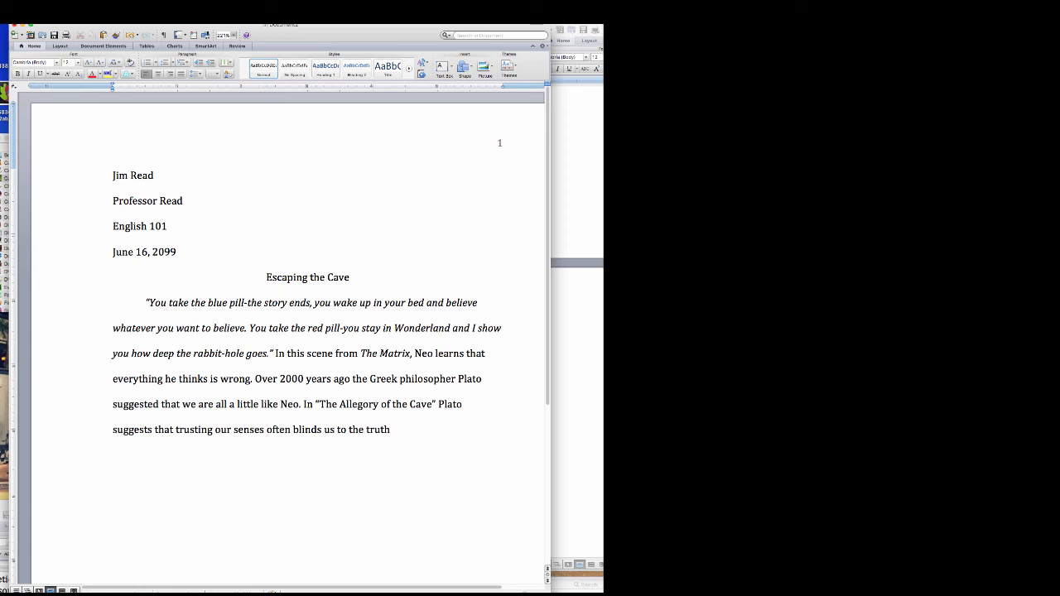
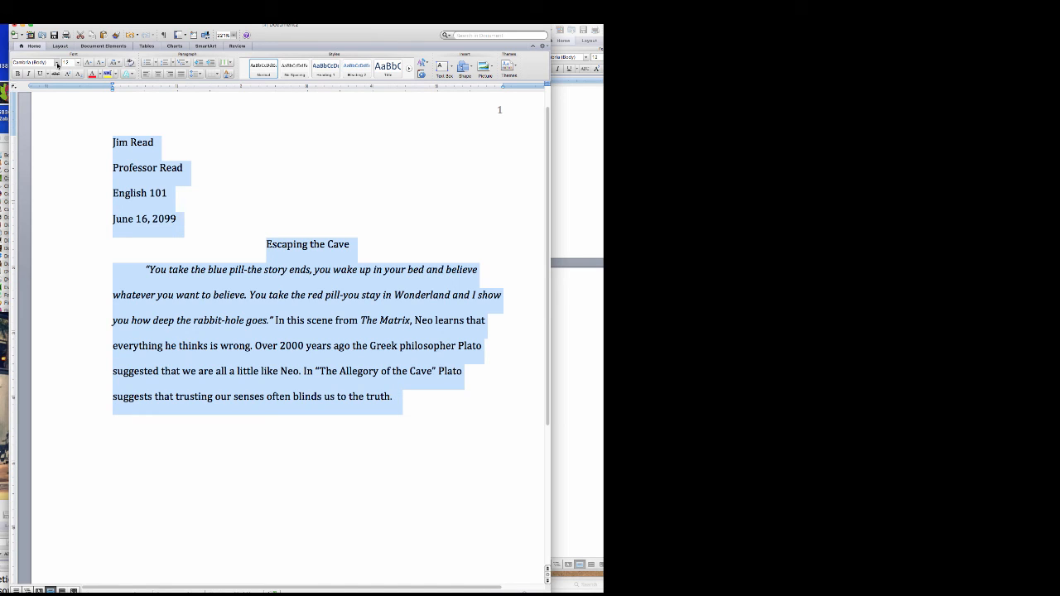
# - Change the font of the whole essay, header through body, to Times New Roman, then deselect
pyautogui.click(56, 63)
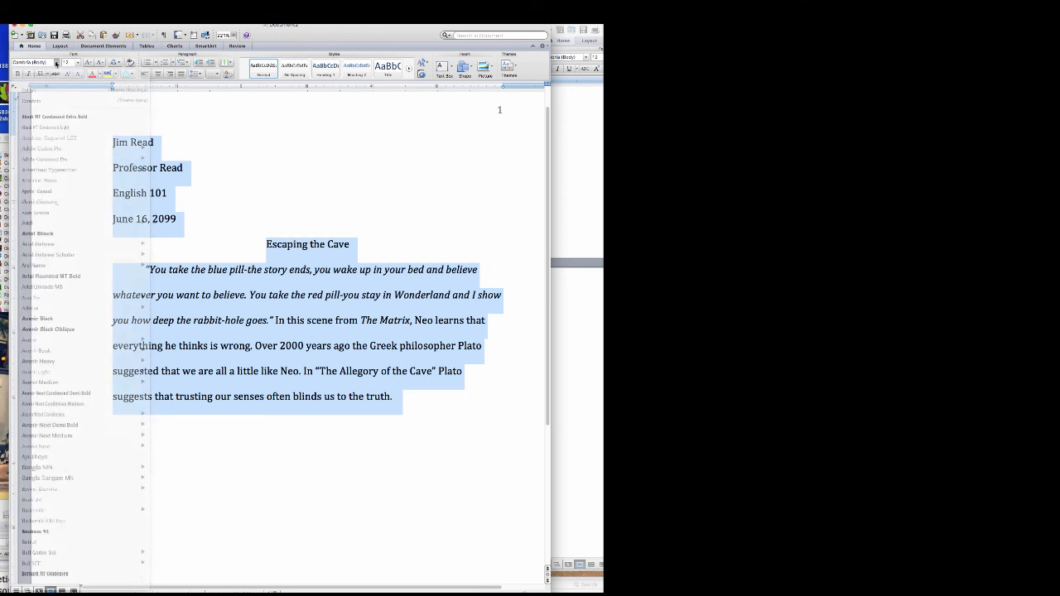
pyautogui.scroll(-20, 68, 265)
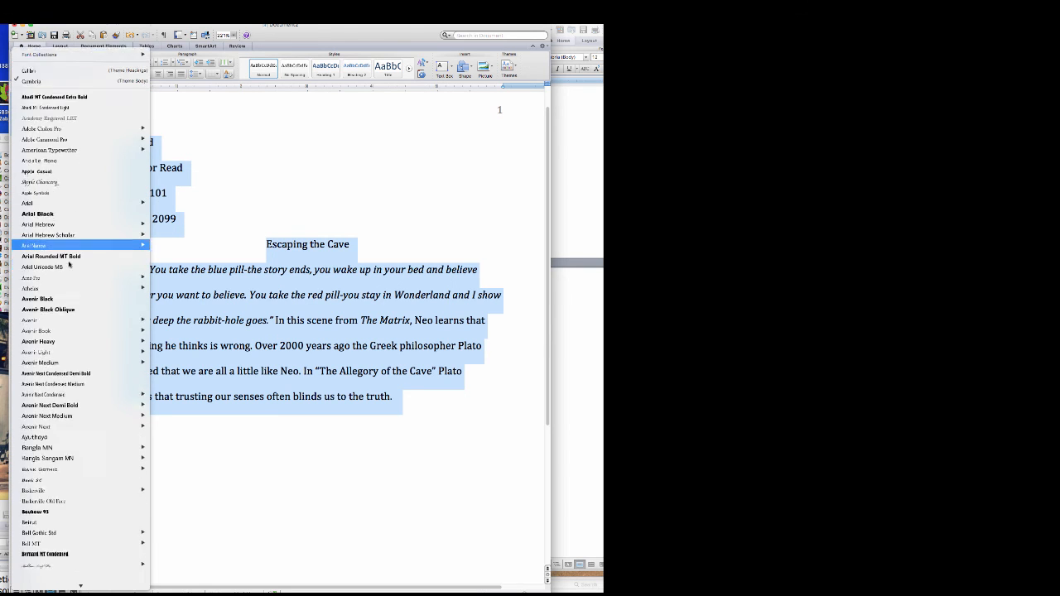
pyautogui.scroll(15, 69, 265)
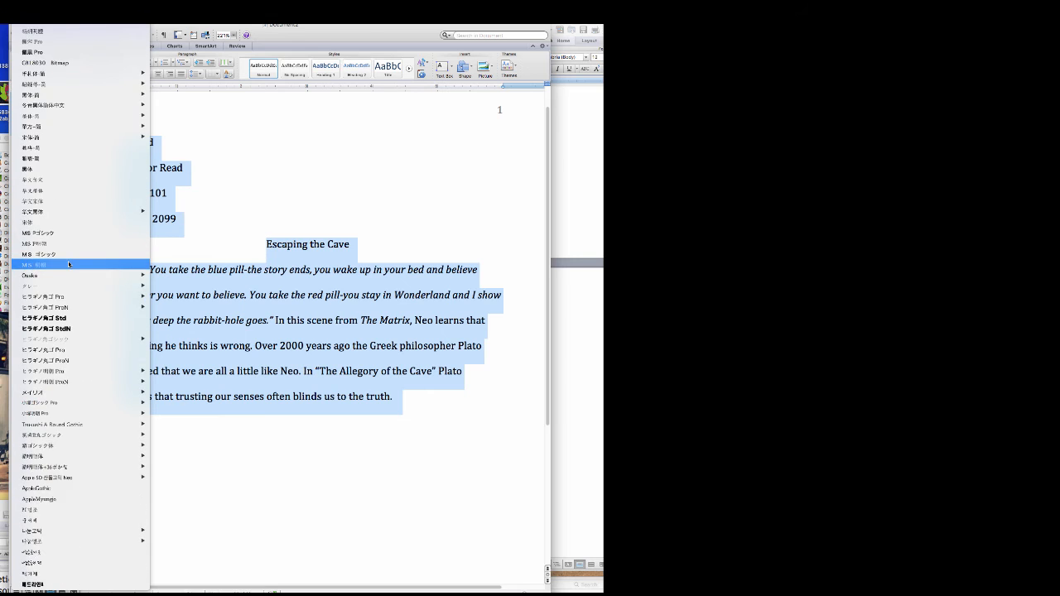
pyautogui.moveTo(68, 263)
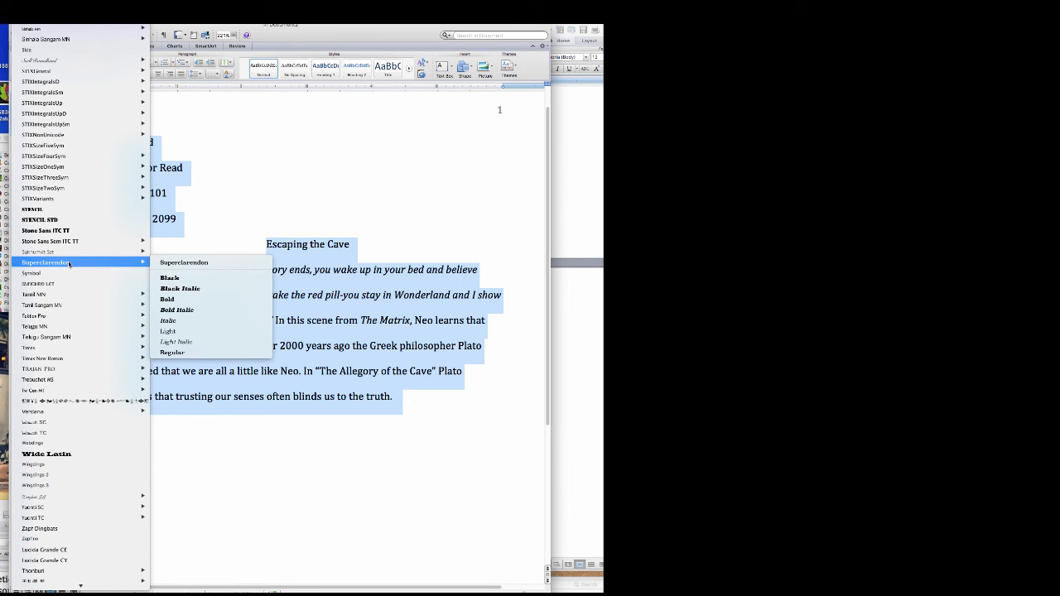
pyautogui.click(49, 358)
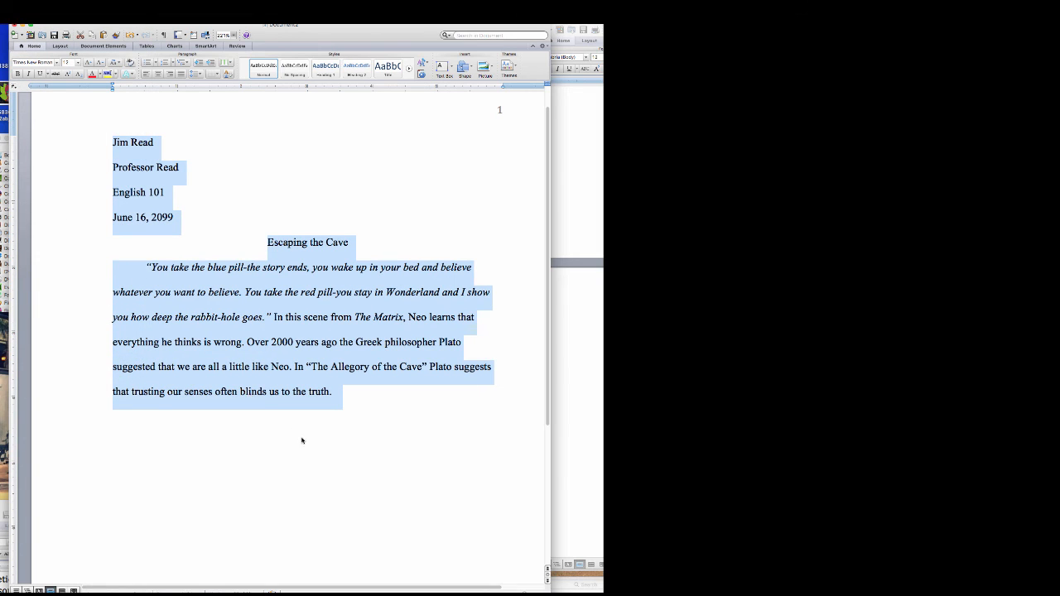
pyautogui.click(310, 449)
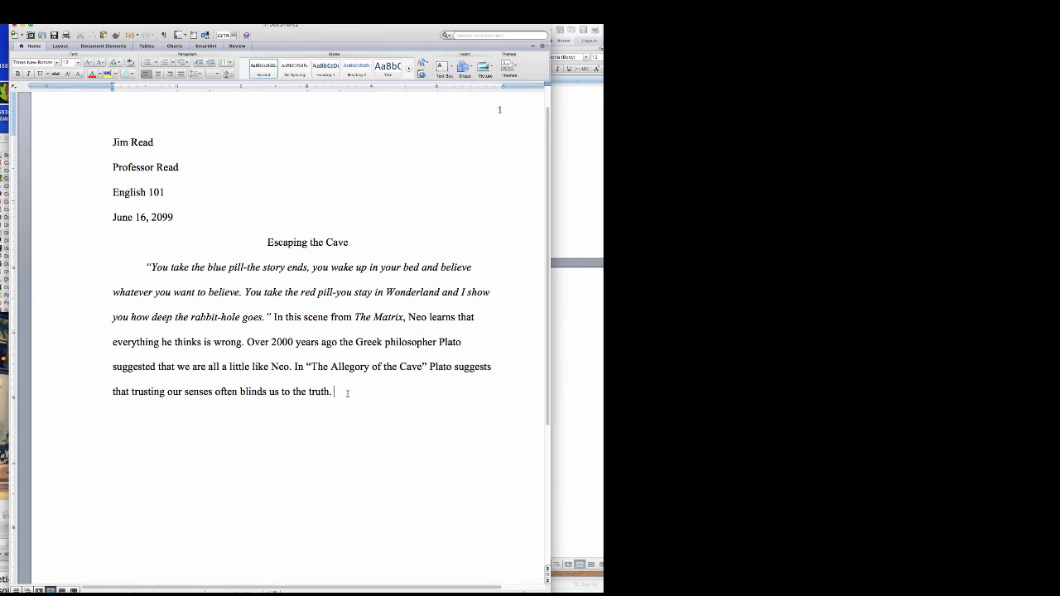
# - Indent the new paragraph line and save the essay as 'draft essay' in the Dropbox folder
pyautogui.press('Tab')
pyautogui.scroll(-1, 270, 241)
pyautogui.click(32, 9)
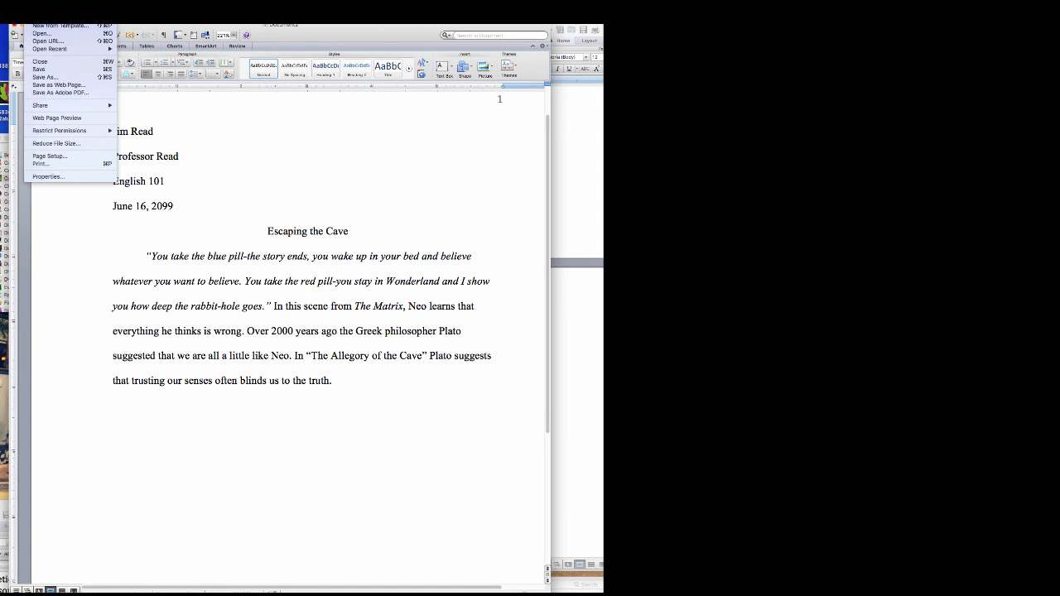
pyautogui.click(57, 78)
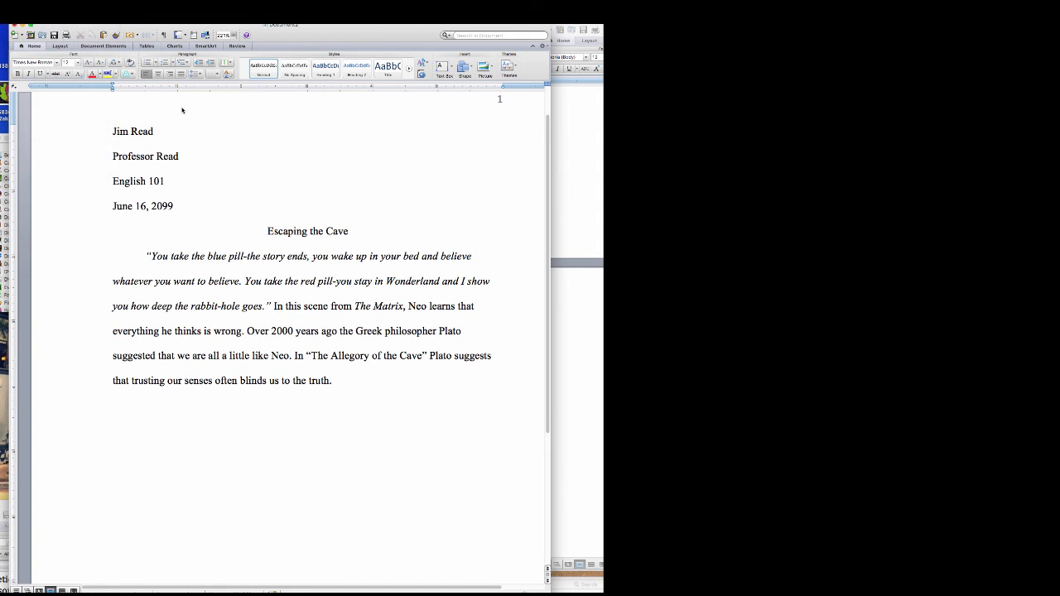
pyautogui.write('dra')
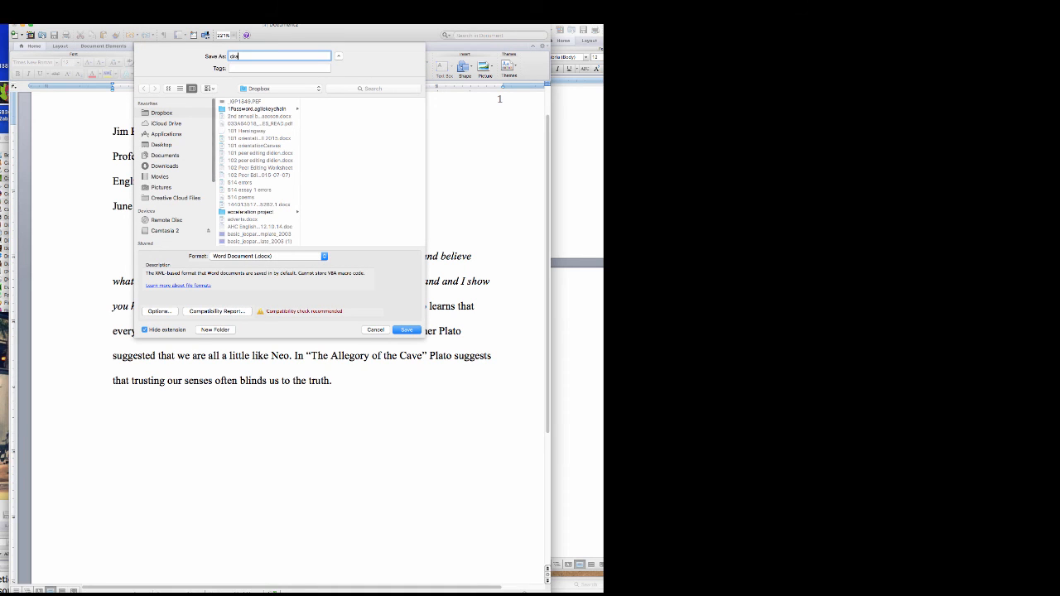
pyautogui.write('ft essay 1')
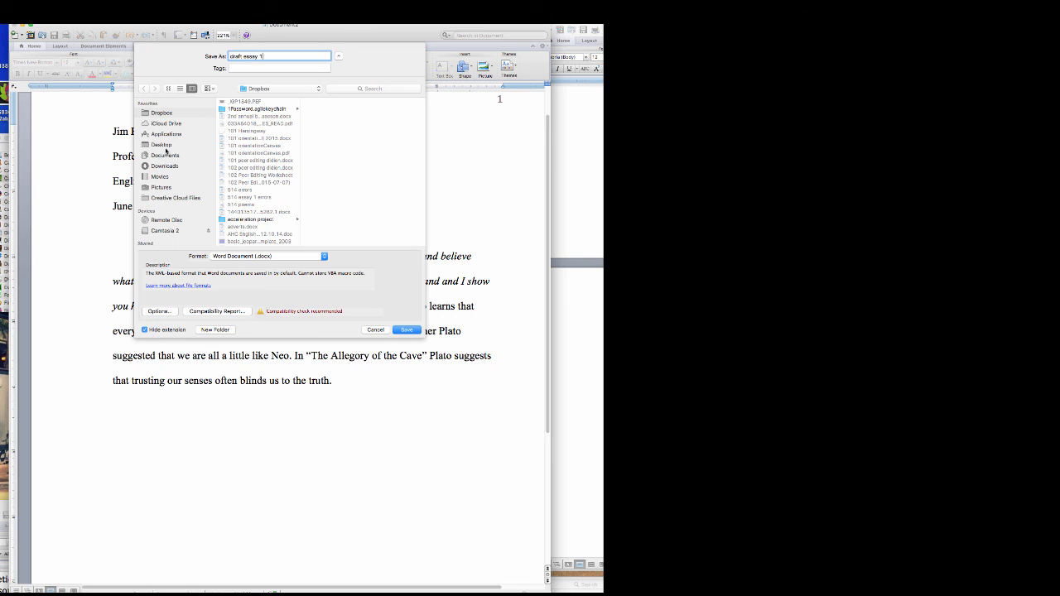
pyautogui.scroll(-3, 256, 237)
pyautogui.click(406, 331)
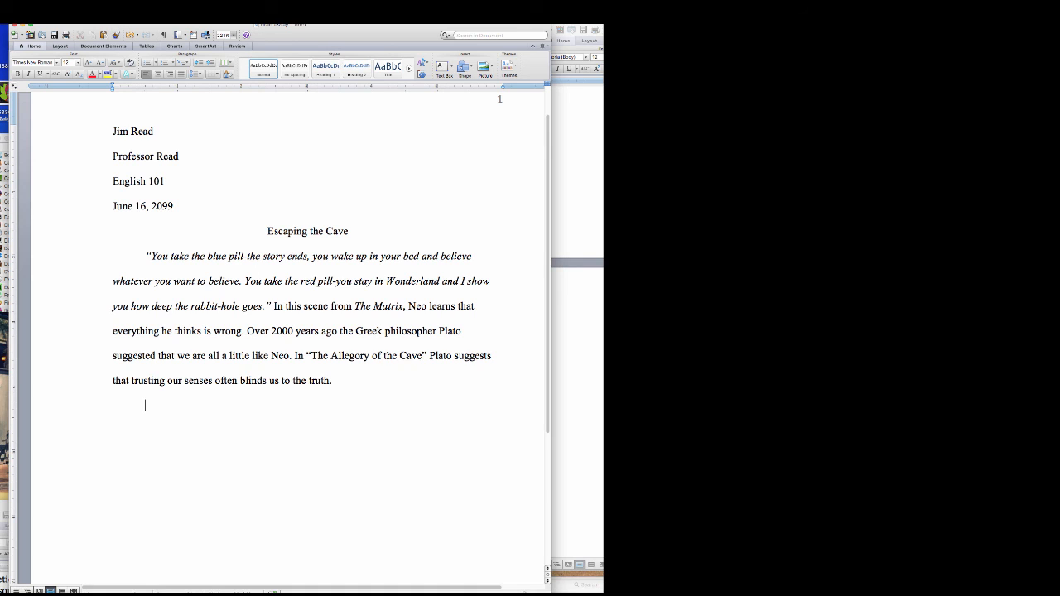
pyautogui.click(29, 16)
pyautogui.click(45, 69)
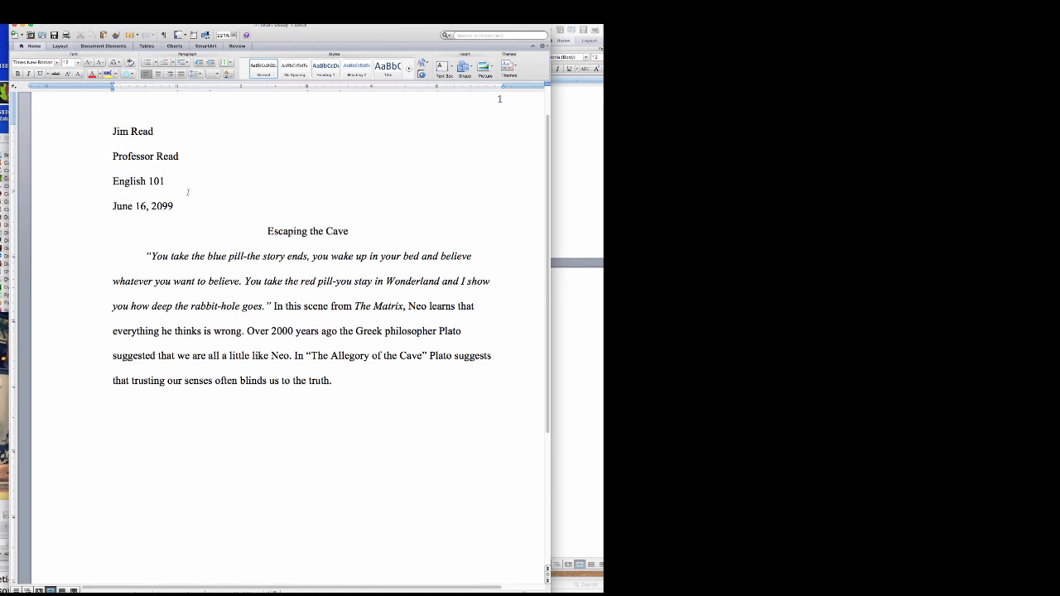
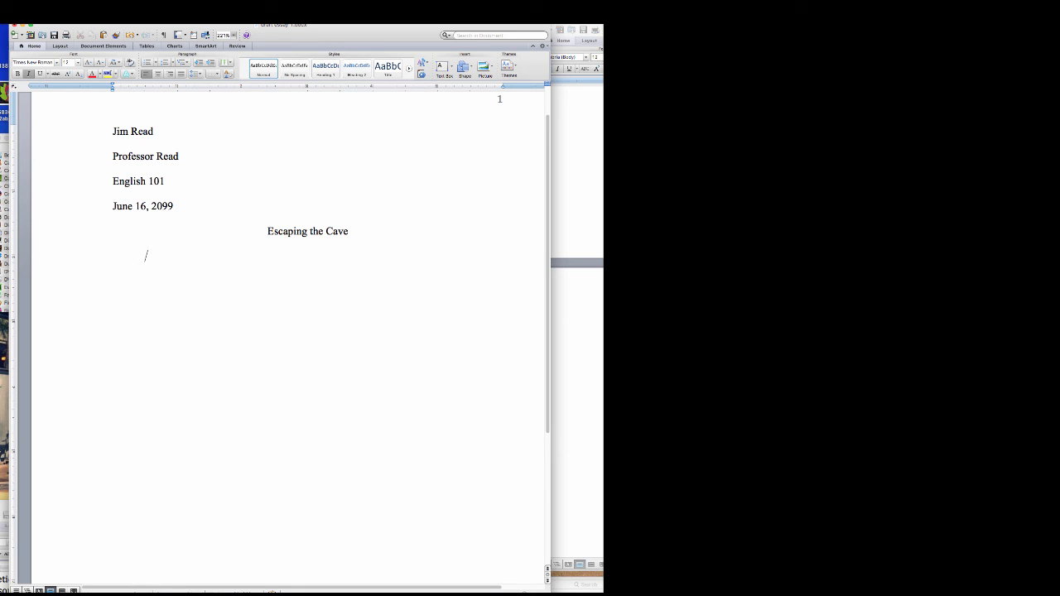
# - Save a copy of the essay to the Desktop under the name 'MLA formatted paper'
pyautogui.click(37, 21)
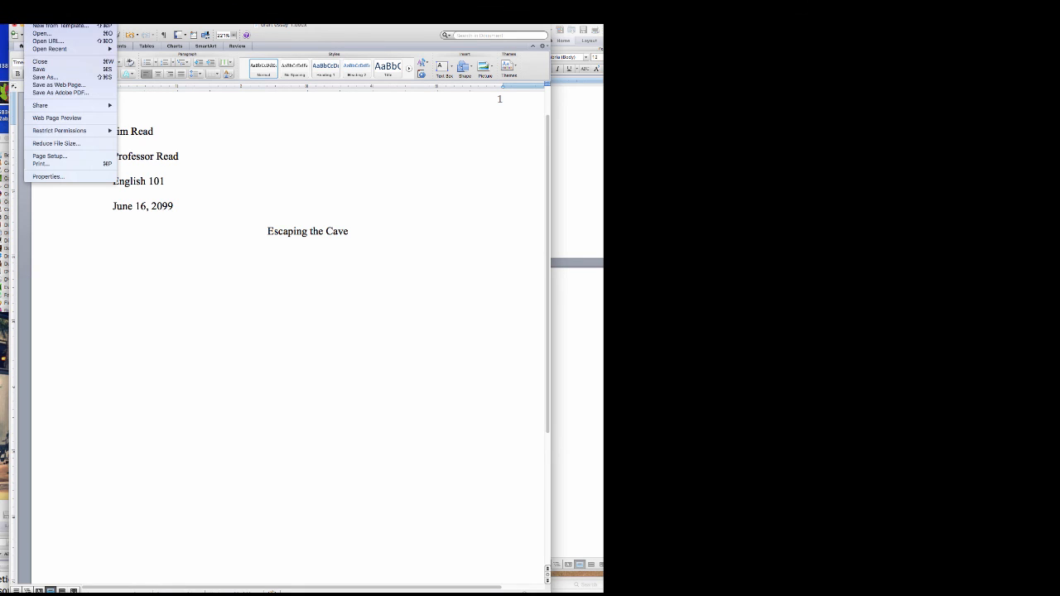
pyautogui.click(49, 78)
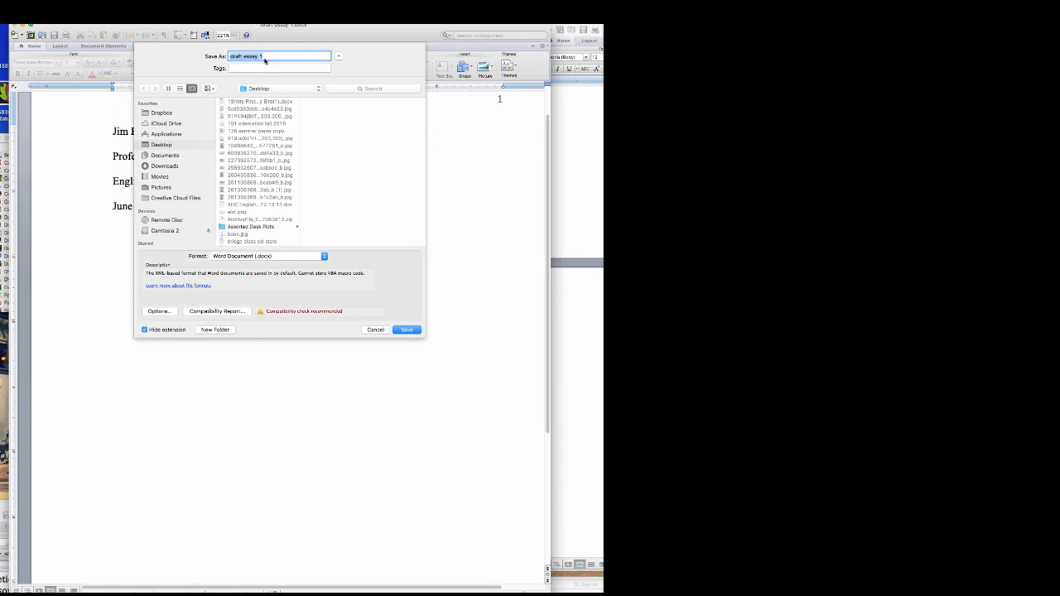
pyautogui.write('MLA formatted paper')
pyautogui.press('Return')
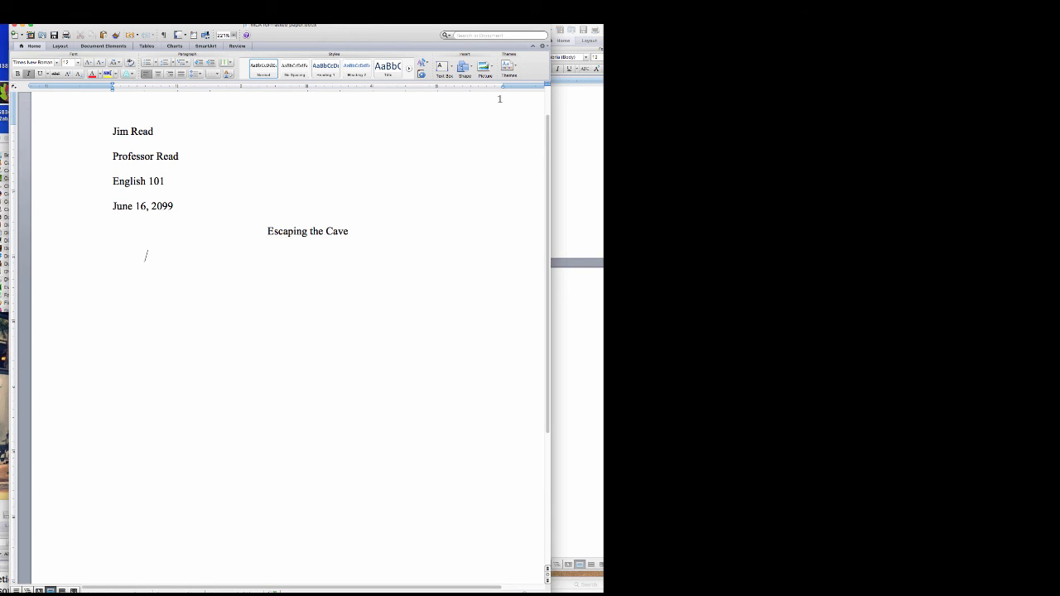
# - Briefly select the heading's date line, then select the centered title 'Escaping the Cave'
pyautogui.doubleClick(166, 205)
pyautogui.tripleClick(123, 206)
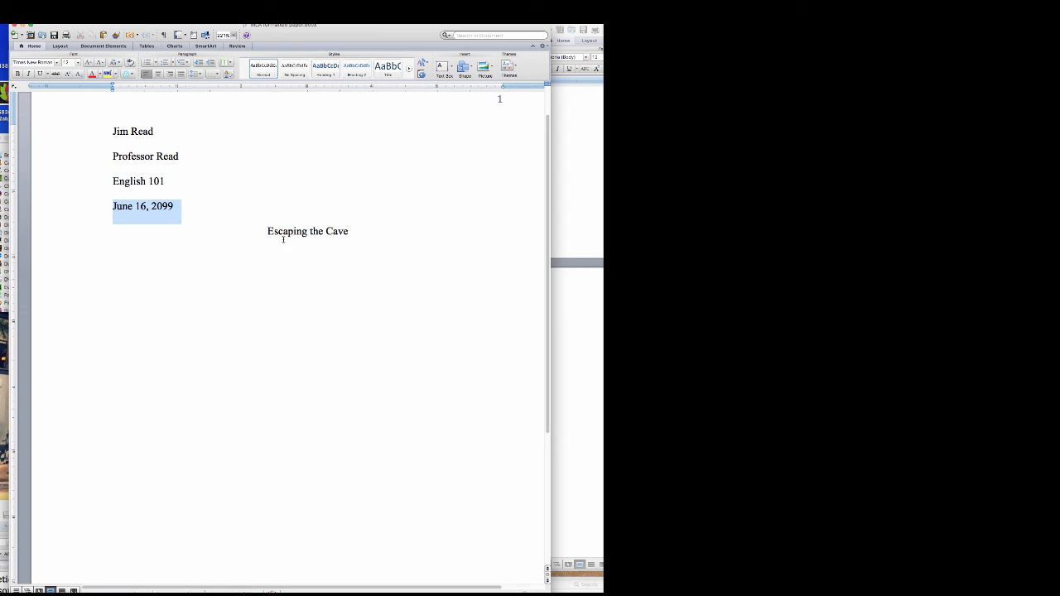
pyautogui.click(354, 232)
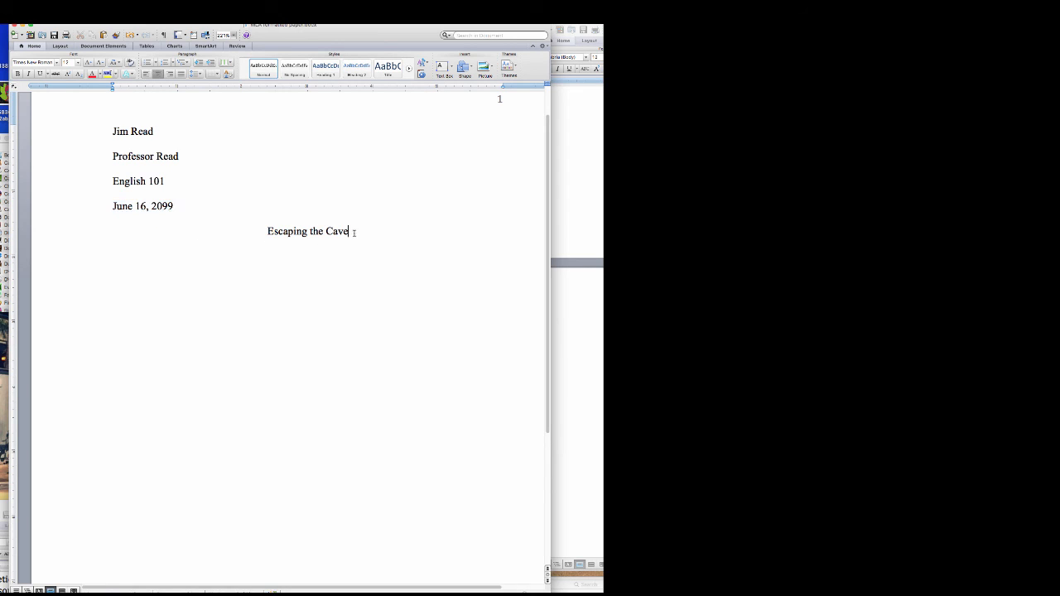
pyautogui.moveTo(355, 232); pyautogui.dragTo(273, 231)
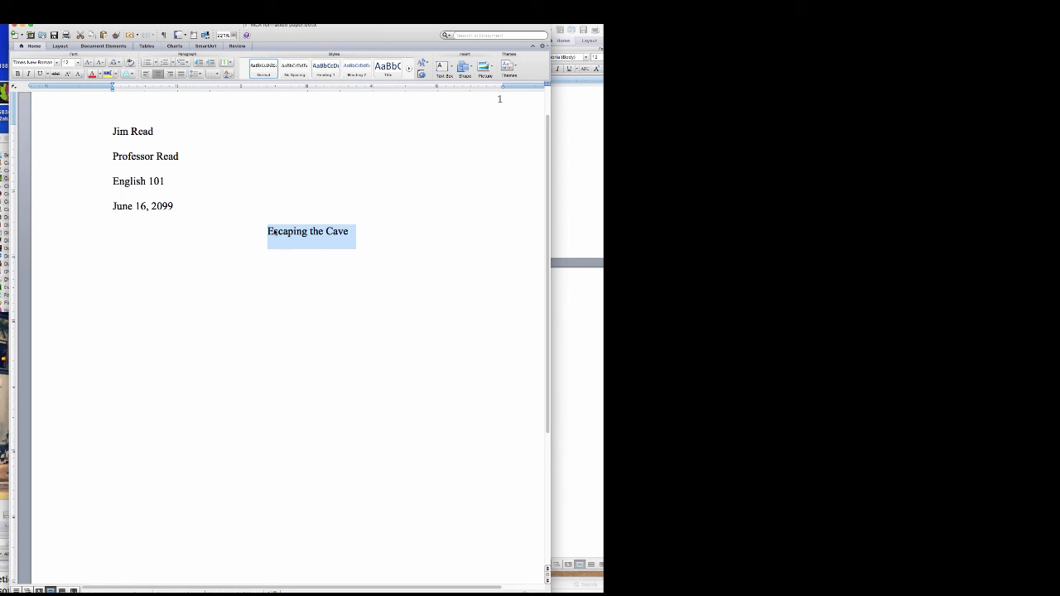